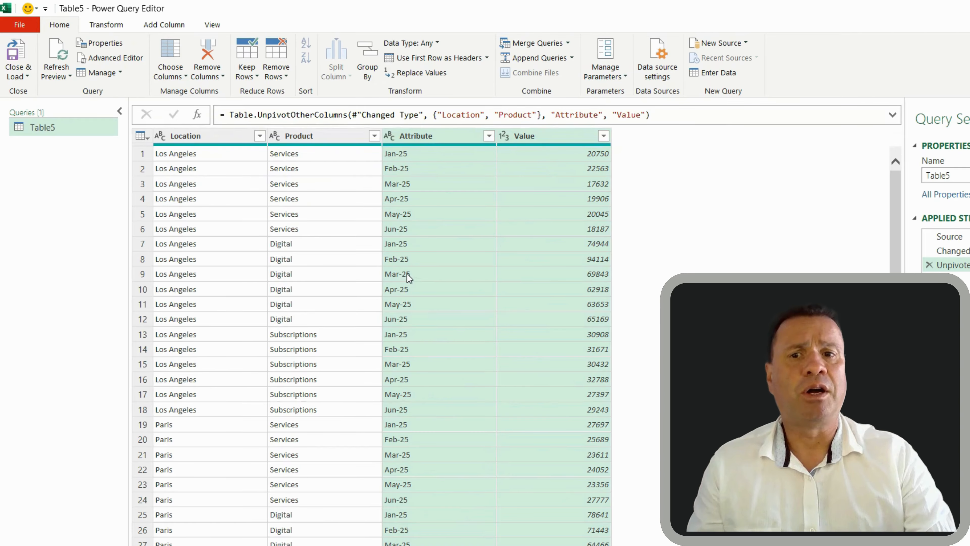
# Change the Attribute column's data type to Date, then start Close & Load To
pyautogui.click(204, 258)
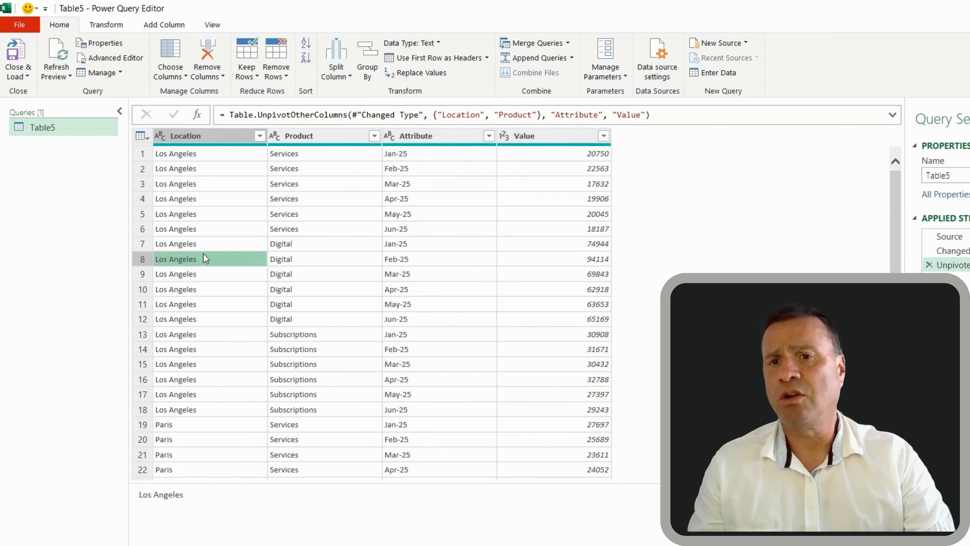
pyautogui.click(299, 265)
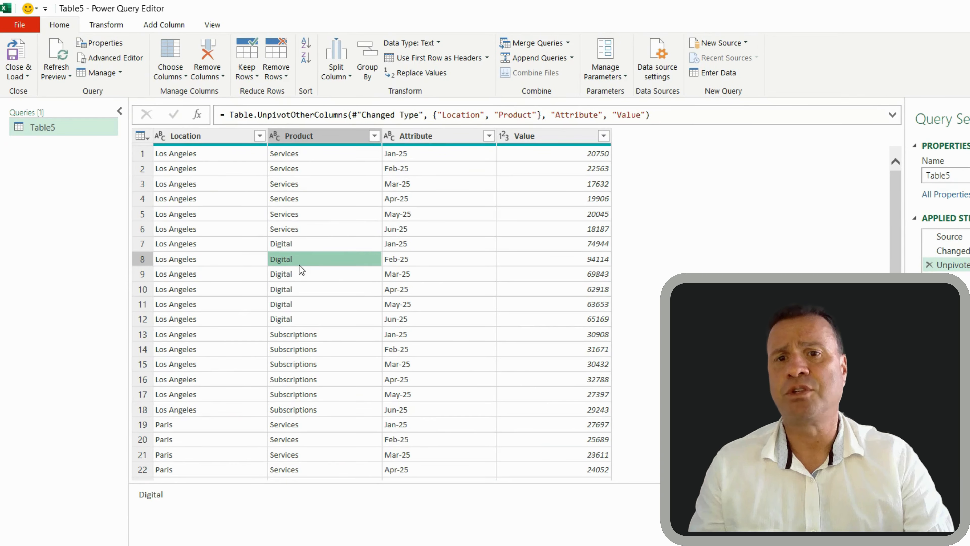
pyautogui.click(403, 262)
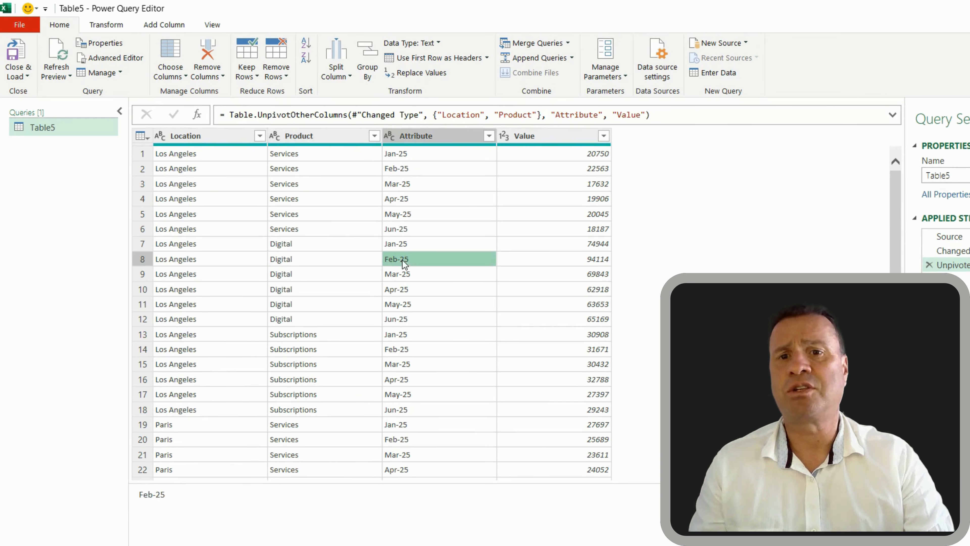
pyautogui.click(437, 42)
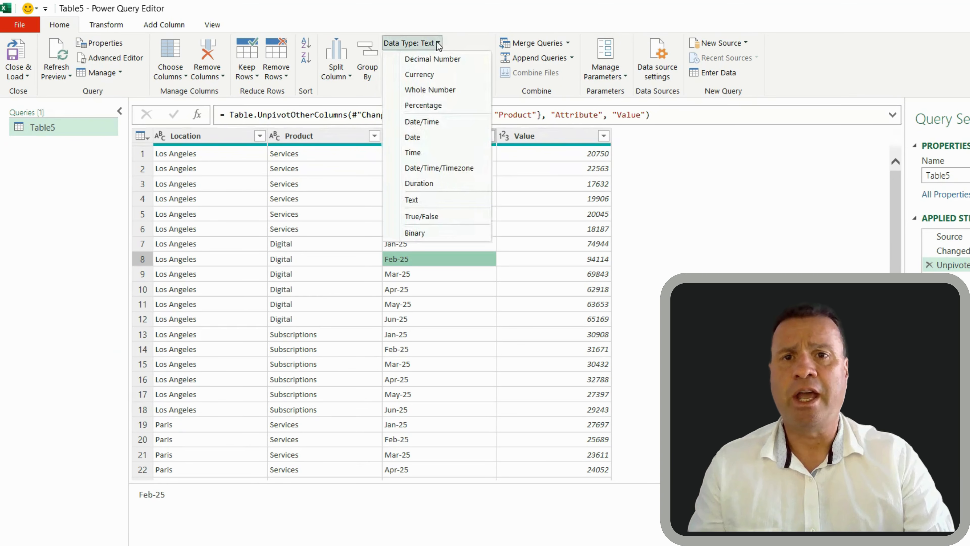
pyautogui.click(425, 137)
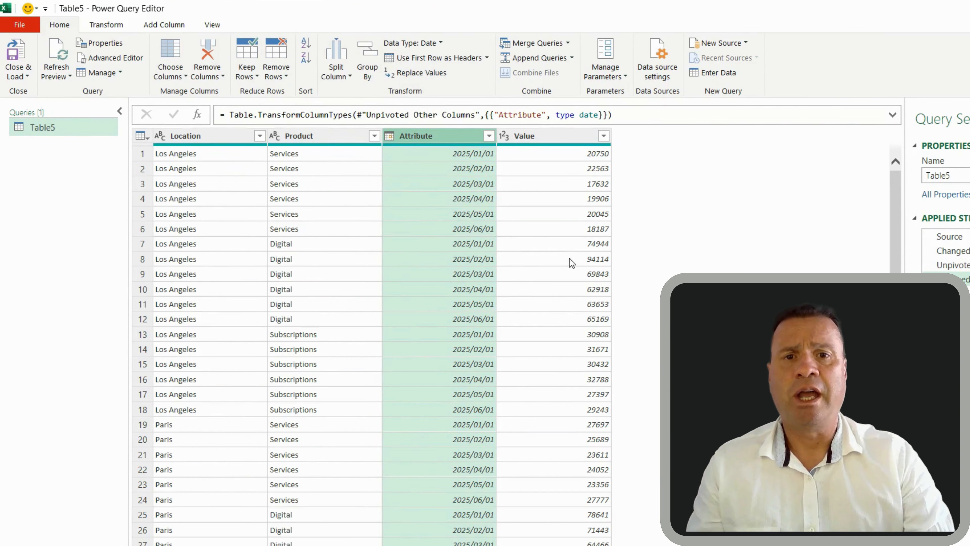
pyautogui.click(558, 249)
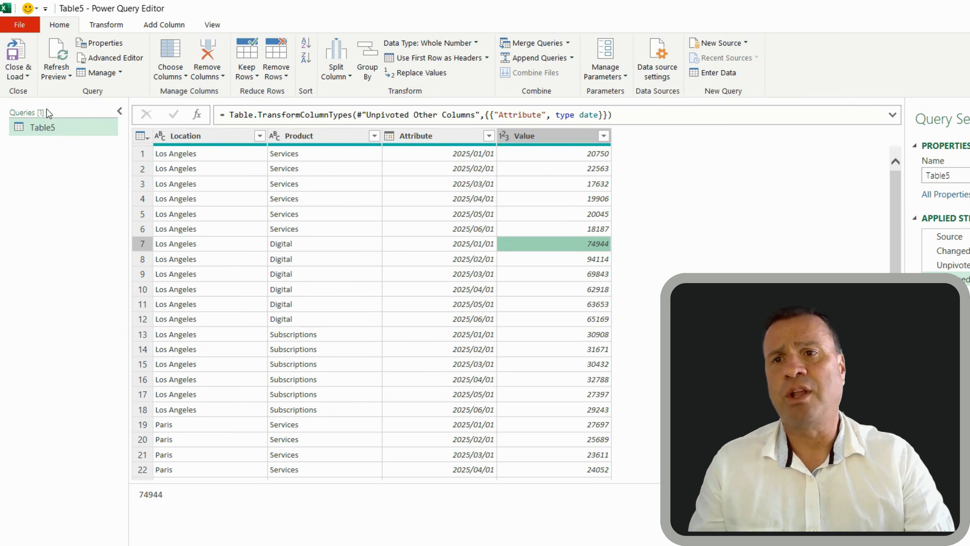
pyautogui.click(24, 75)
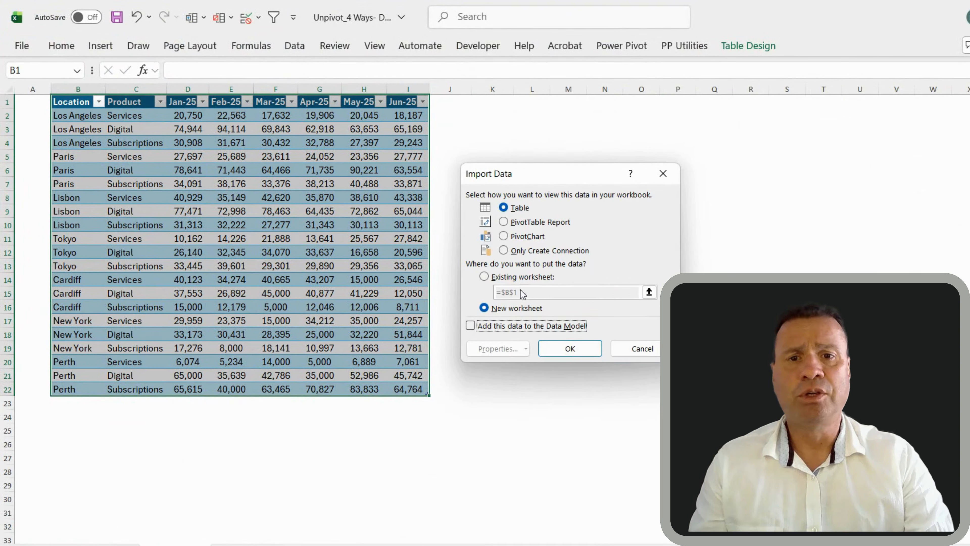
# Load the query as a table at L1 on the existing sheet, adding it to the Data Model, and check its last row
pyautogui.click(470, 326)
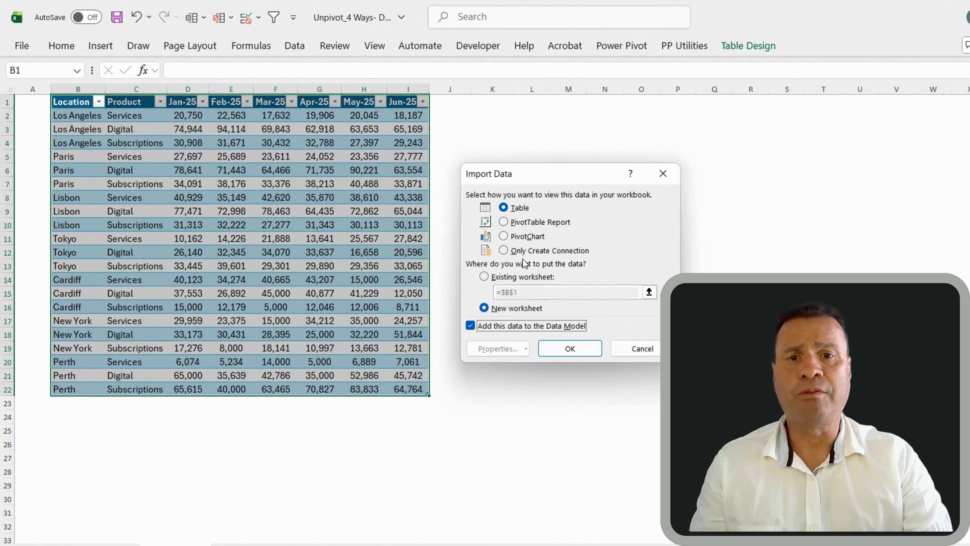
pyautogui.click(499, 276)
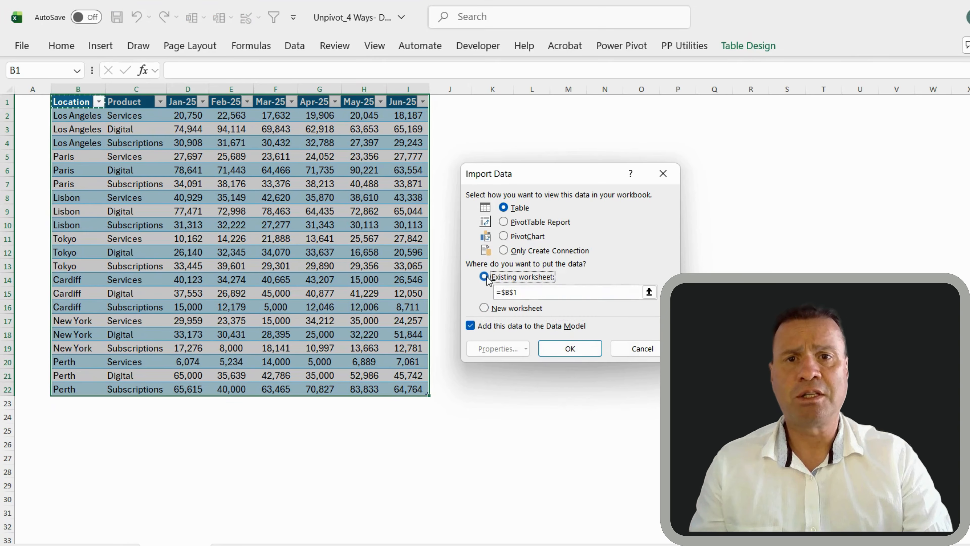
pyautogui.click(537, 104)
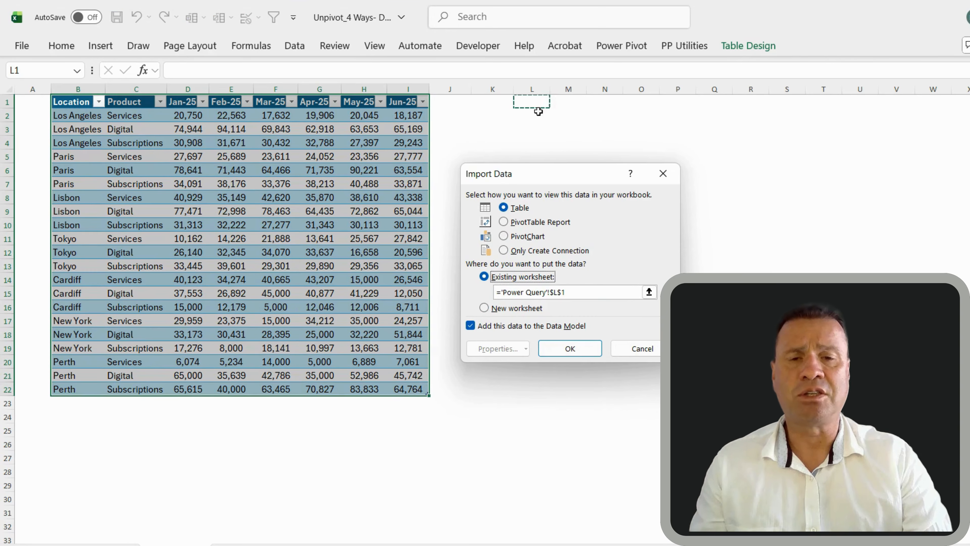
pyautogui.click(570, 348)
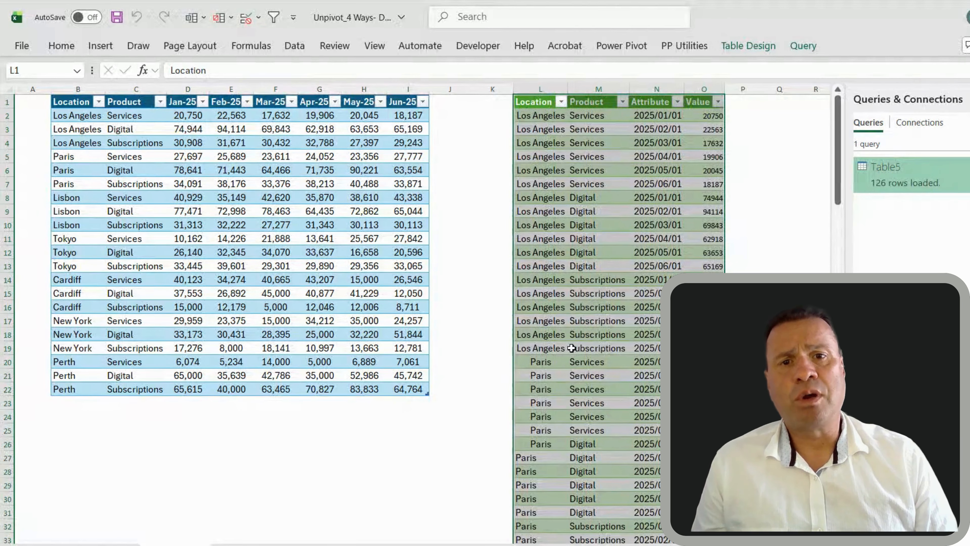
pyautogui.click(573, 312)
pyautogui.hotkey('ctrl', 'Down')
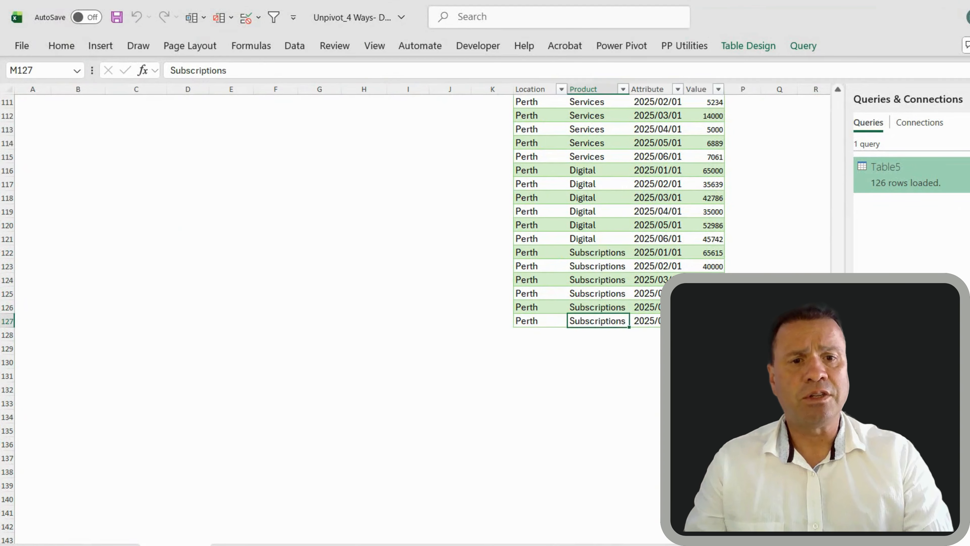
pyautogui.scroll(20, 577, 263)
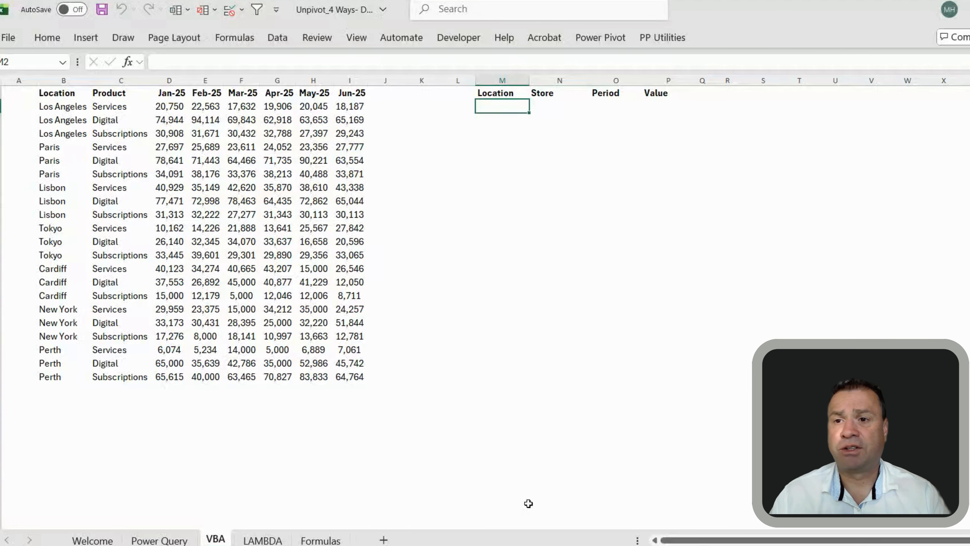
# Enter =vUnPivot(B1:I22,2) in M2 to spill the Location, Store, Period, Value rows
pyautogui.click(288, 295)
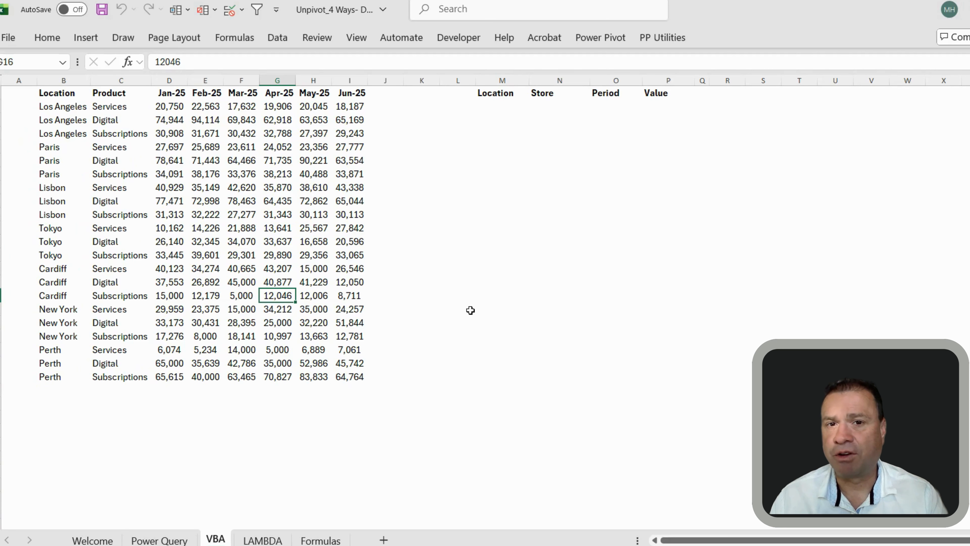
pyautogui.click(498, 107)
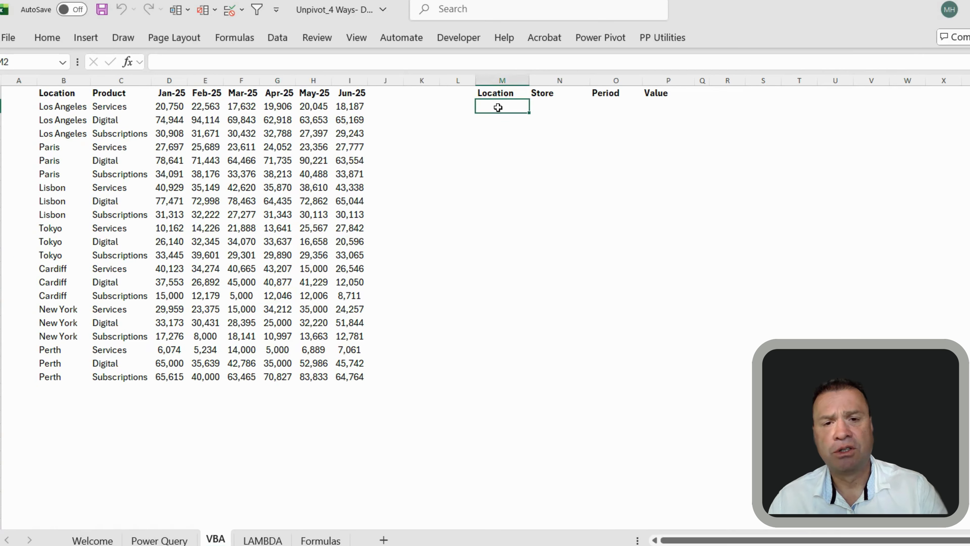
pyautogui.write('=v')
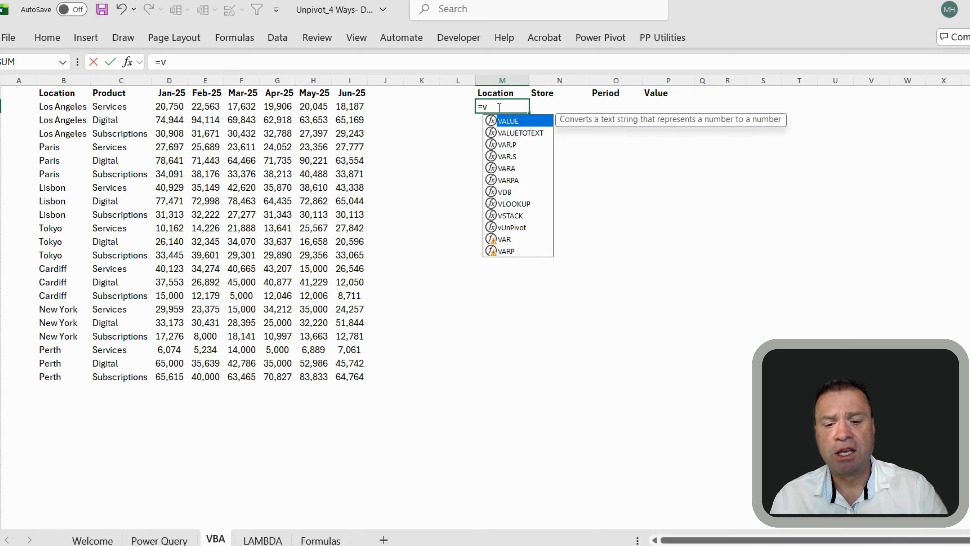
pyautogui.write('u')
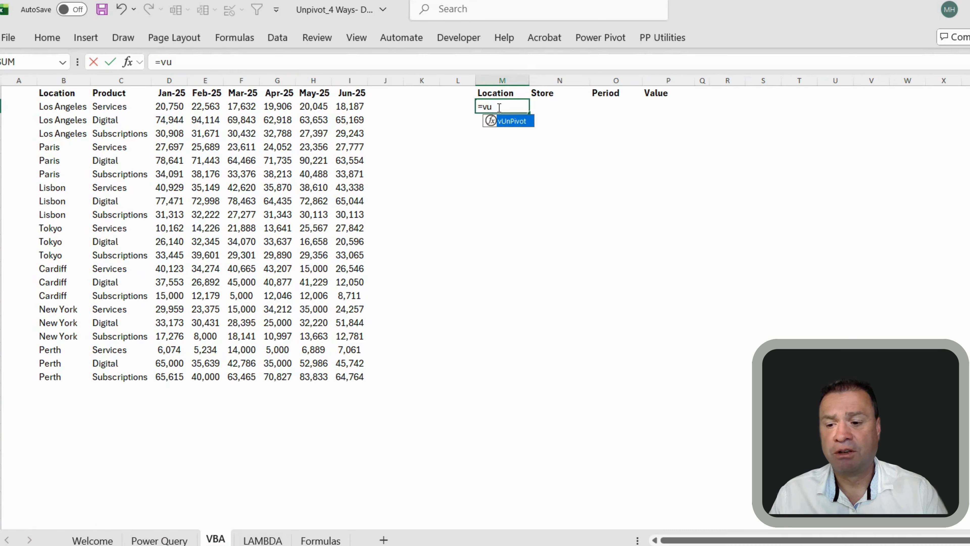
pyautogui.press('Tab')
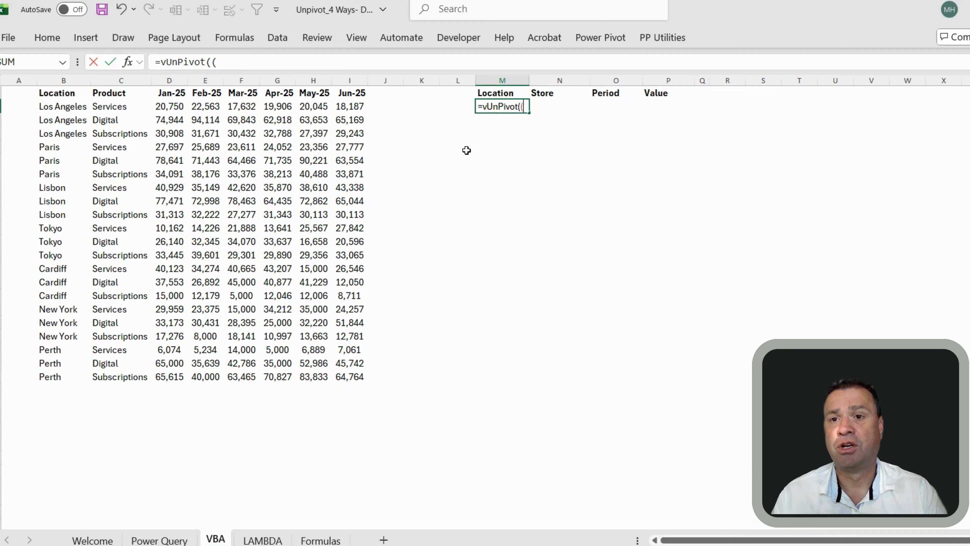
pyautogui.press('BackSpace')
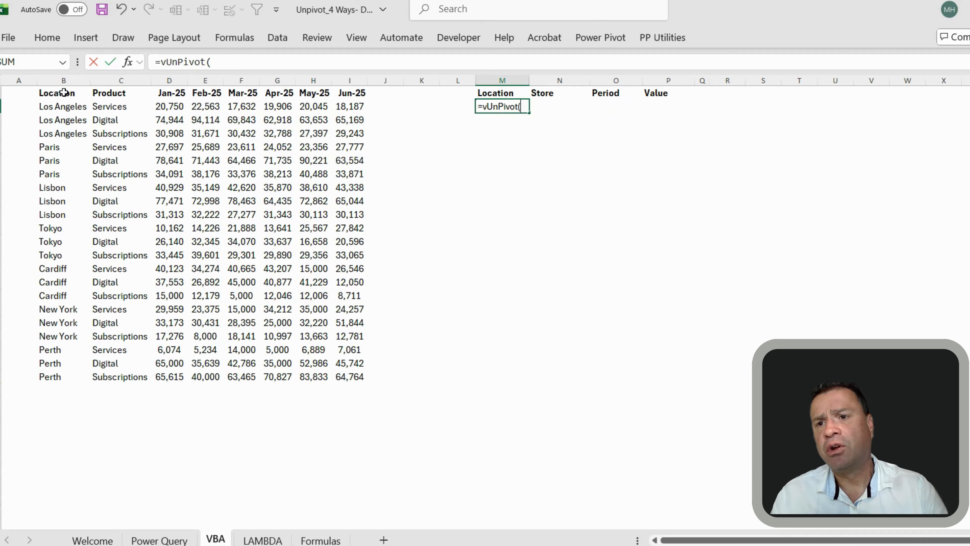
pyautogui.moveTo(63, 92)
pyautogui.mouseDown()
pyautogui.moveTo(185, 126)
pyautogui.moveTo(329, 208)
pyautogui.moveTo(368, 446)
pyautogui.moveTo(362, 376)
pyautogui.mouseUp()
pyautogui.write(',')
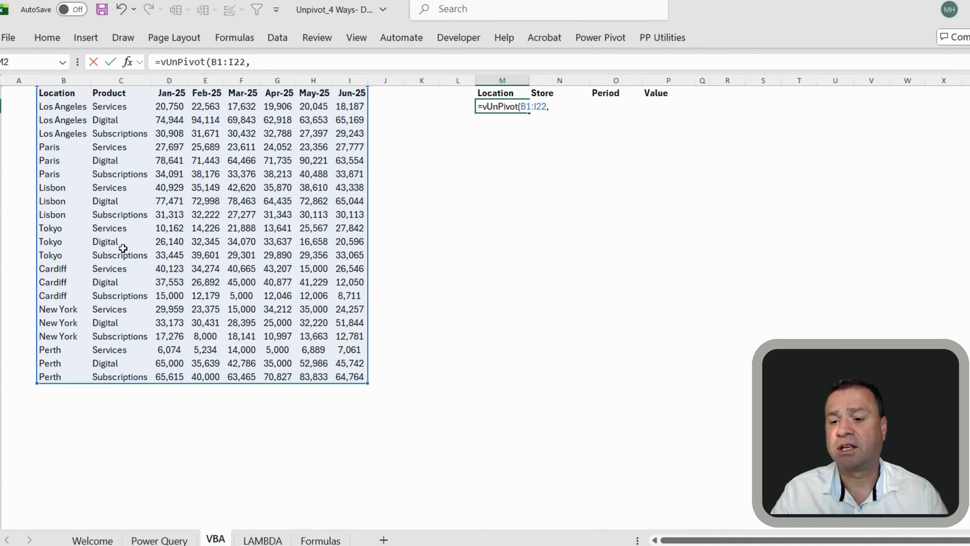
pyautogui.write('2')
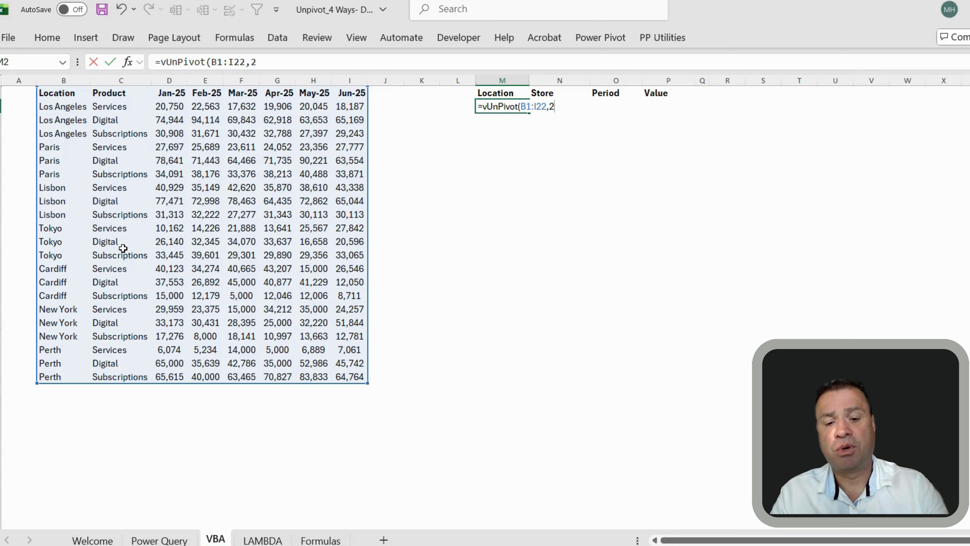
pyautogui.write(')')
pyautogui.press('Return')
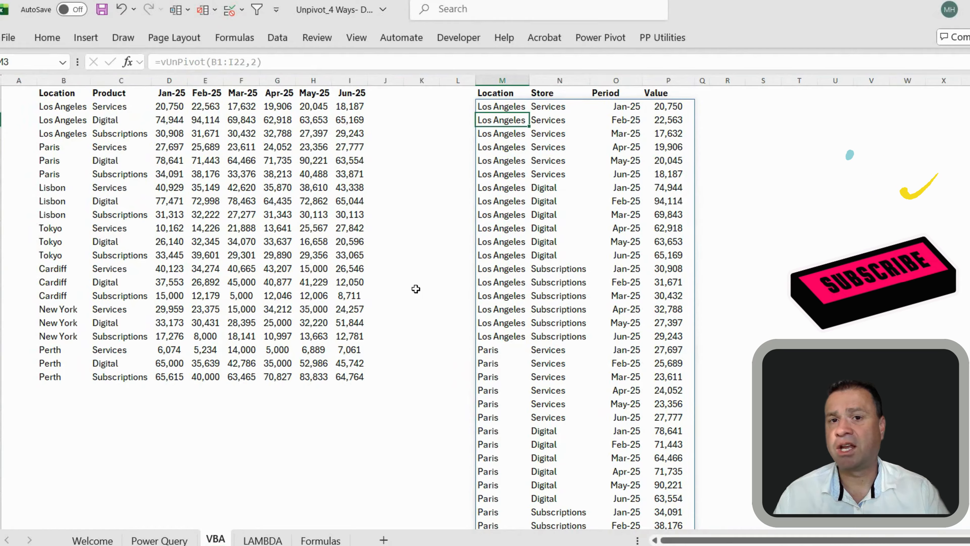
# Extend the vUnPivot source range to B1:I100 and check where the spilled list ends
pyautogui.click(499, 108)
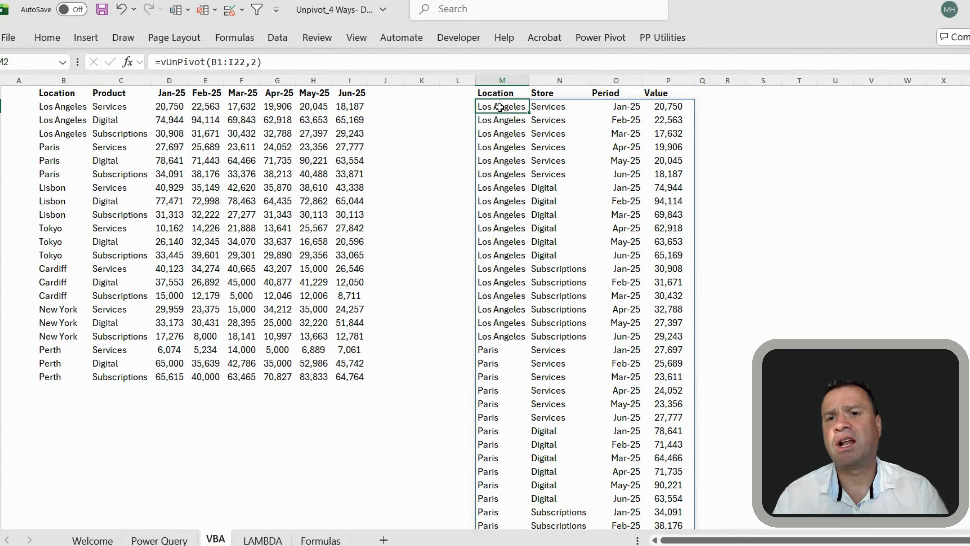
pyautogui.click(237, 63)
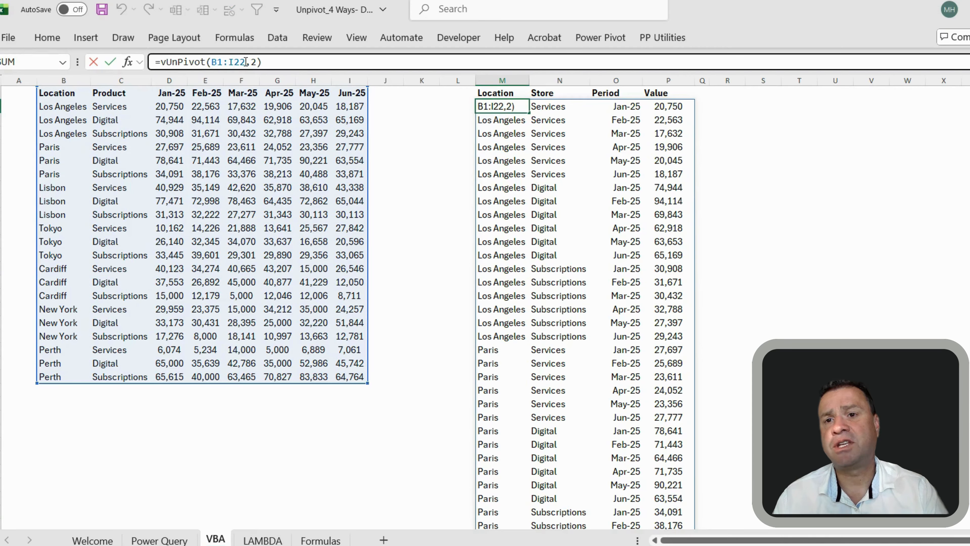
pyautogui.moveTo(246, 62); pyautogui.dragTo(237, 61)
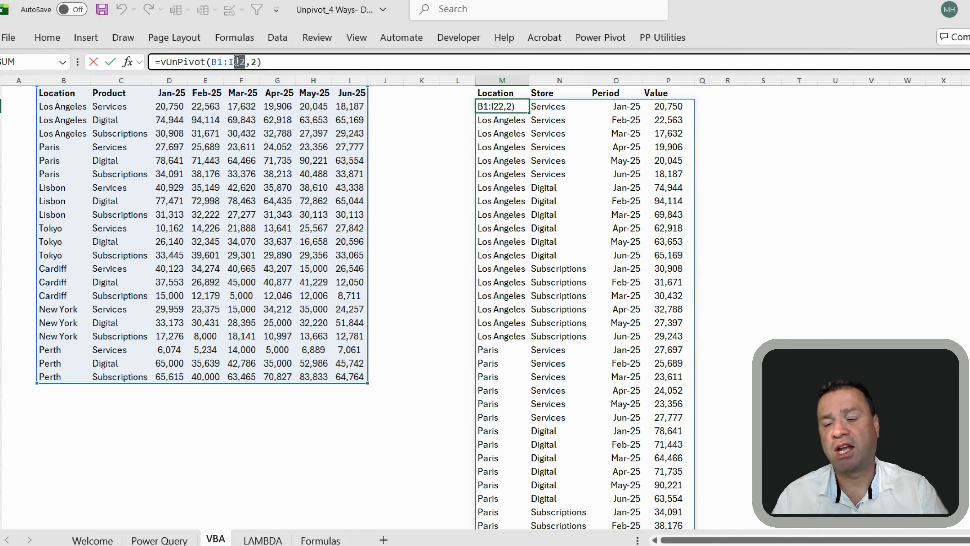
pyautogui.write('100')
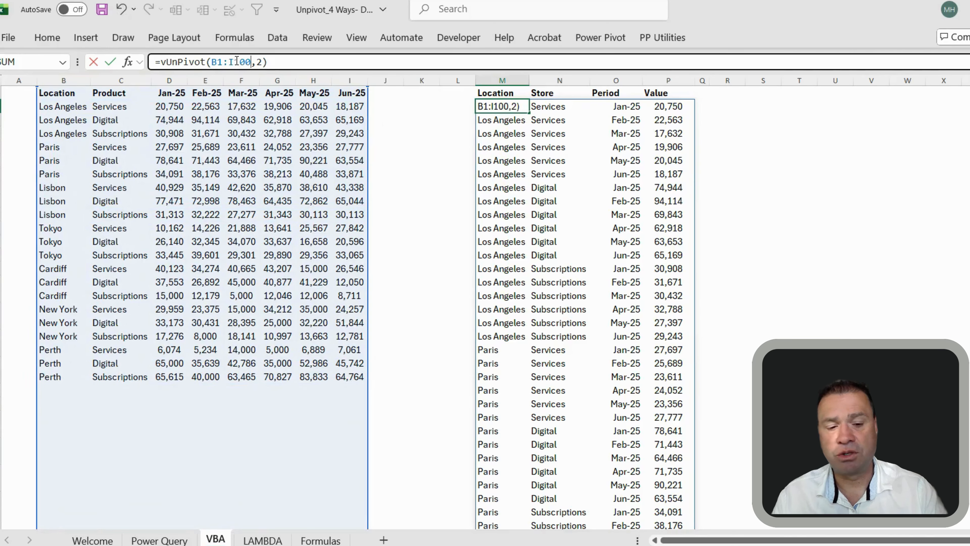
pyautogui.press('Return')
pyautogui.hotkey('ctrl', 'Down')
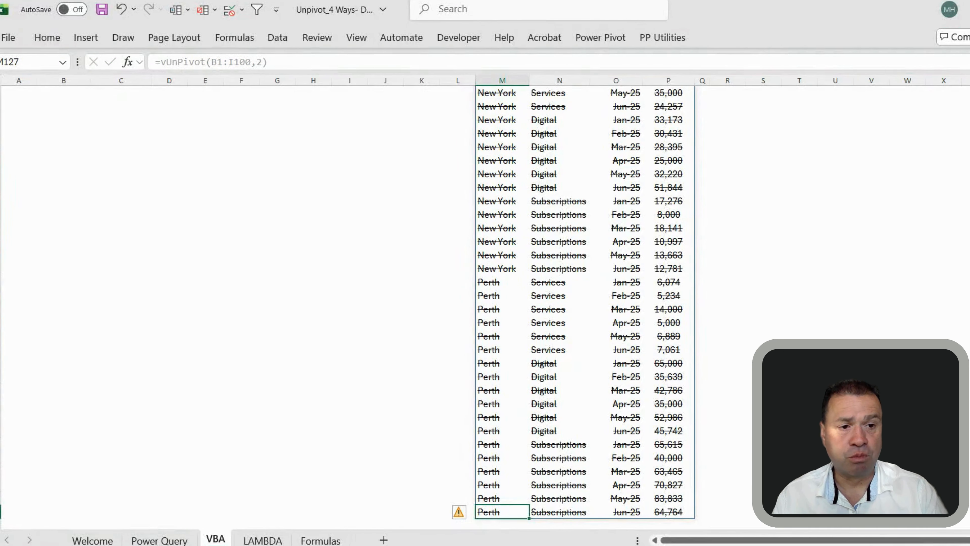
pyautogui.scroll(20, 501, 120)
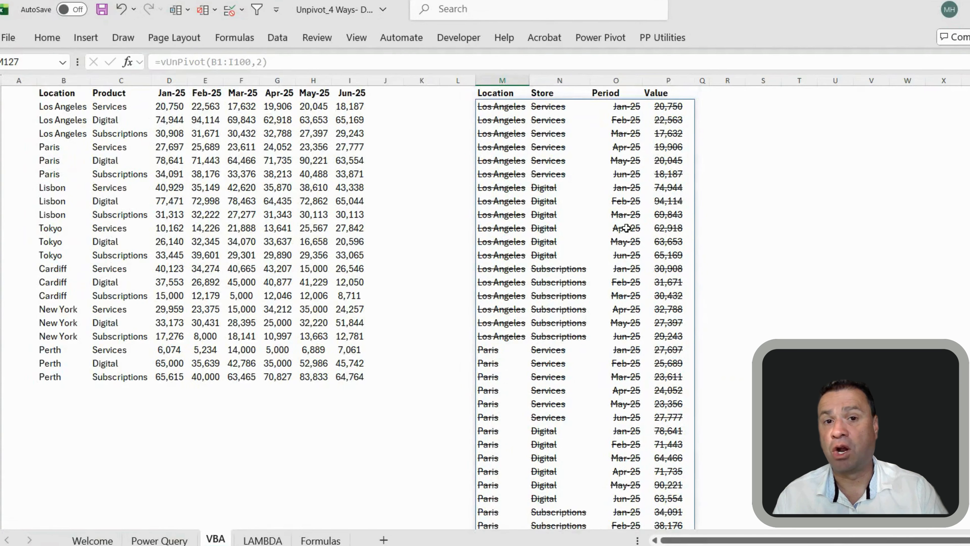
pyautogui.click(496, 106)
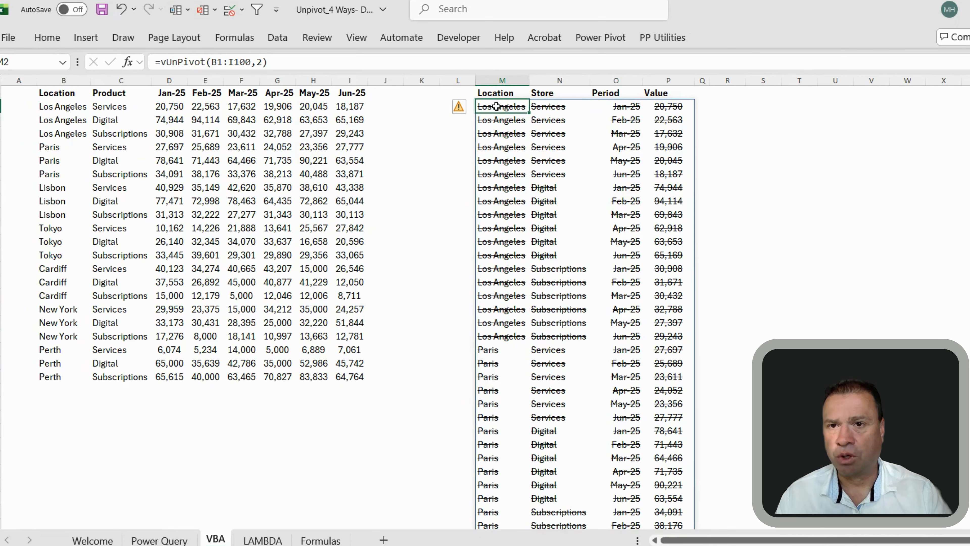
# Change the range end column to K so the formula reads =vUnPivot(B1:K100,2), and recheck the spill end
pyautogui.click(257, 62)
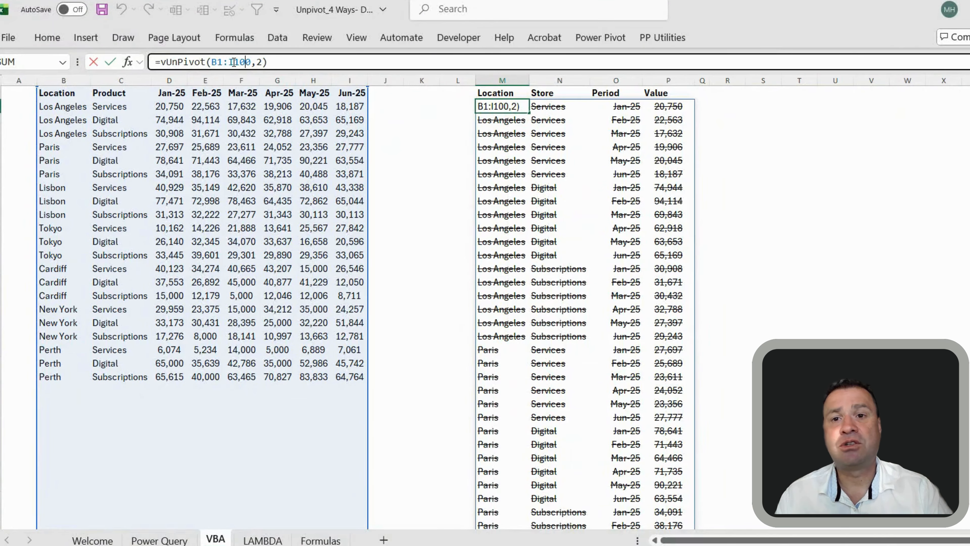
pyautogui.click(235, 61)
pyautogui.press('BackSpace')
pyautogui.write('K')
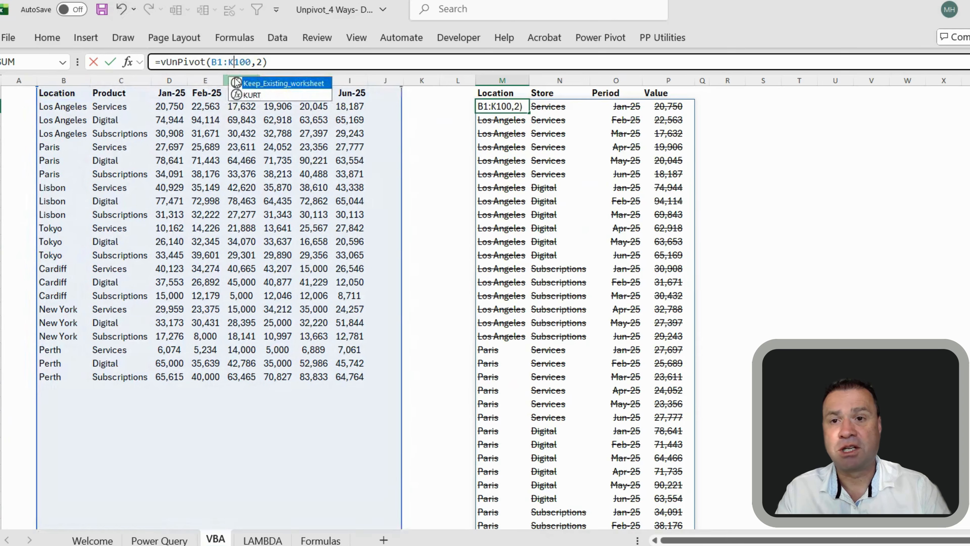
pyautogui.press('Return')
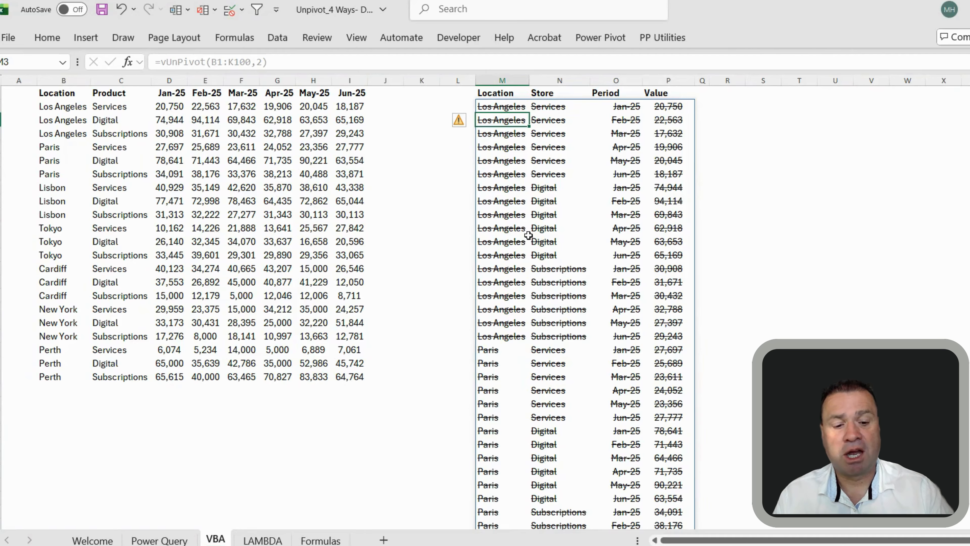
pyautogui.hotkey('ctrl', 'Down')
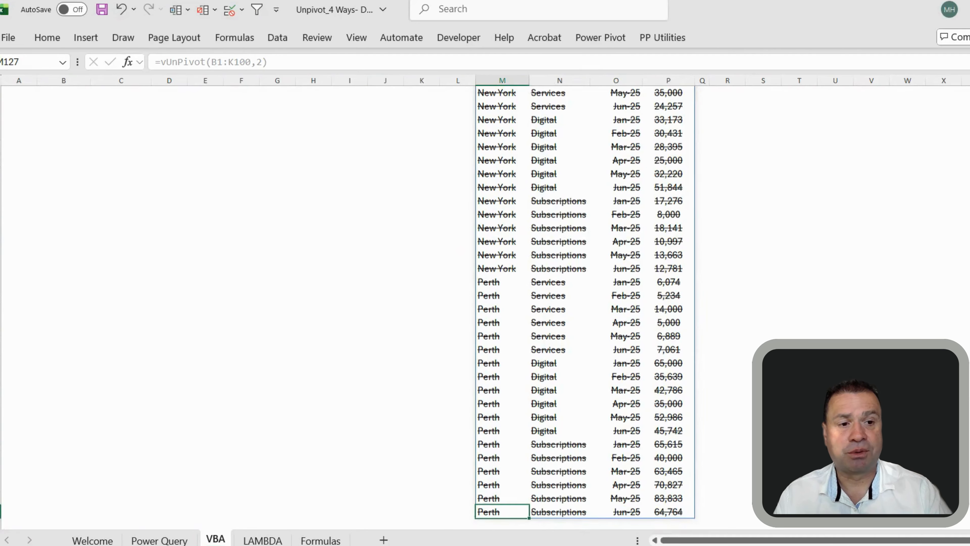
pyautogui.scroll(20, 747, 91)
pyautogui.click(517, 105)
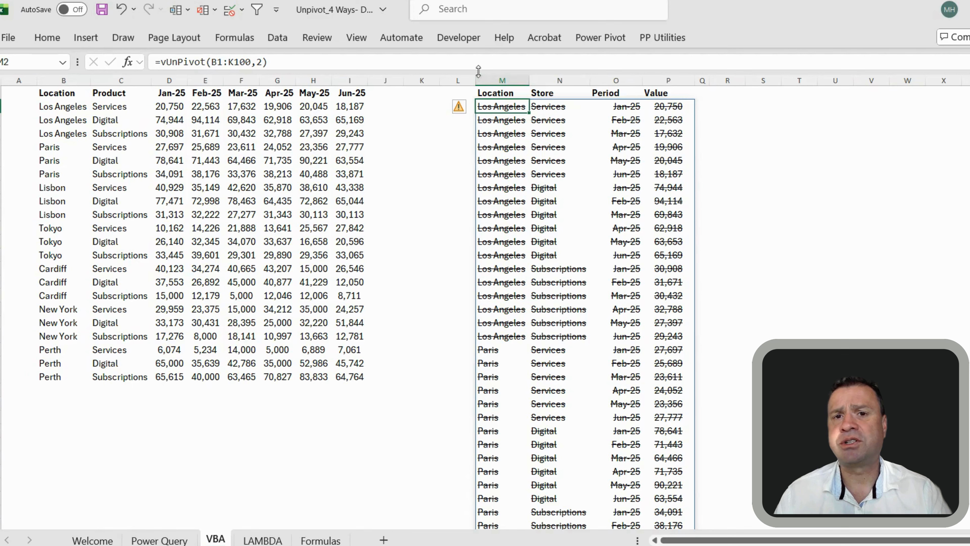
# Tick Developer under Customize the Ribbon in Excel Options and open the Developer tab
pyautogui.click(458, 36)
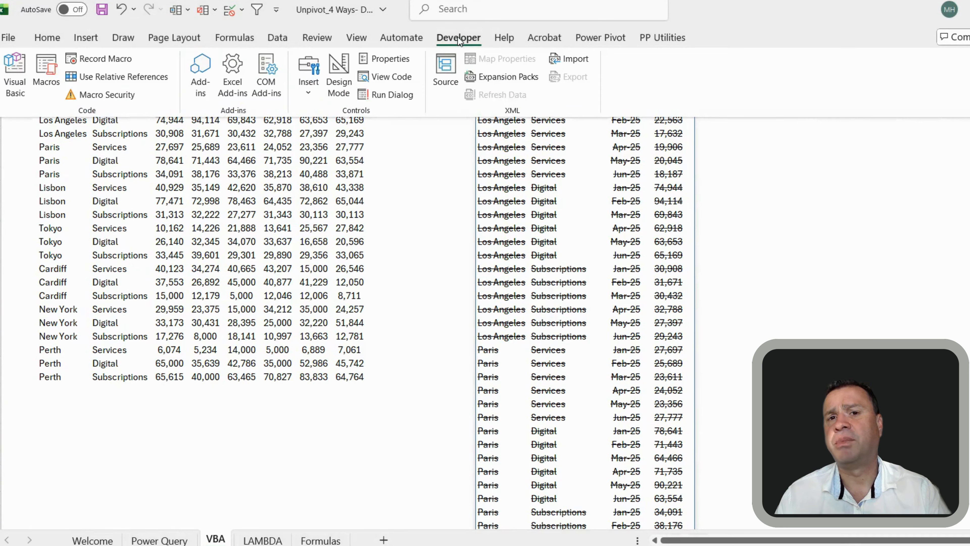
pyautogui.rightClick(429, 102)
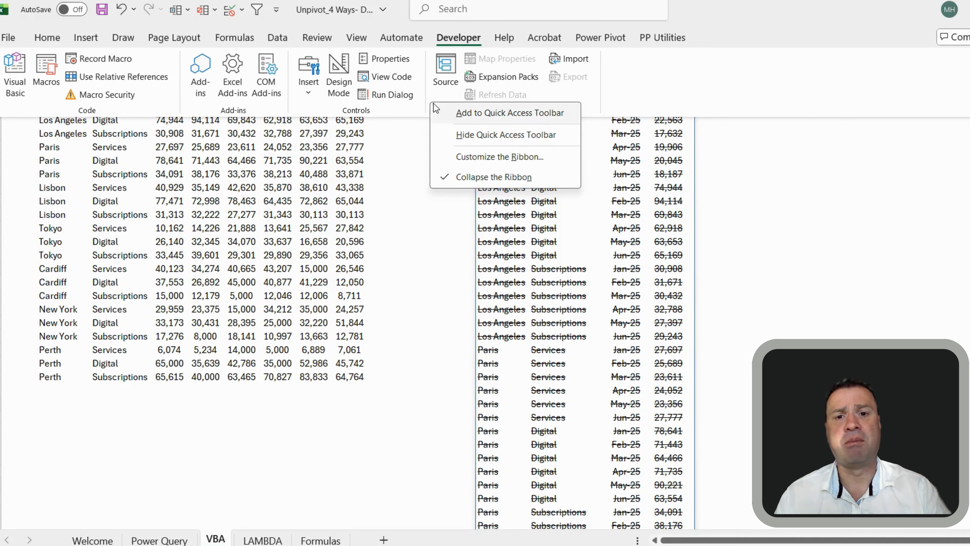
pyautogui.click(490, 153)
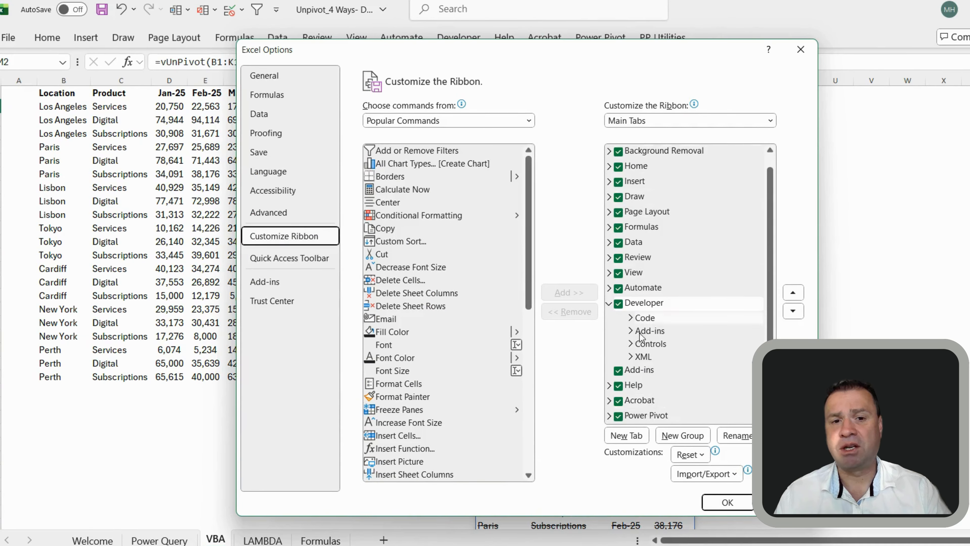
pyautogui.click(619, 304)
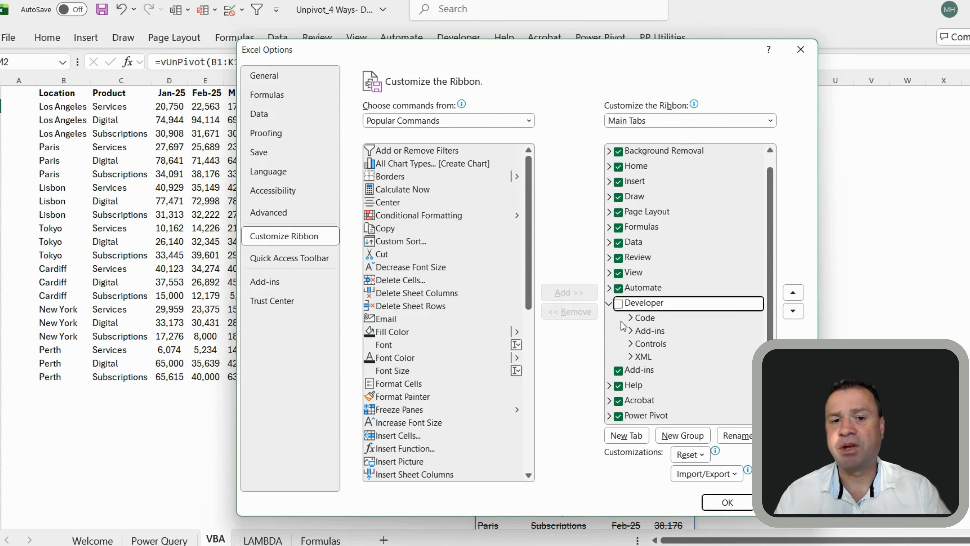
pyautogui.click(619, 304)
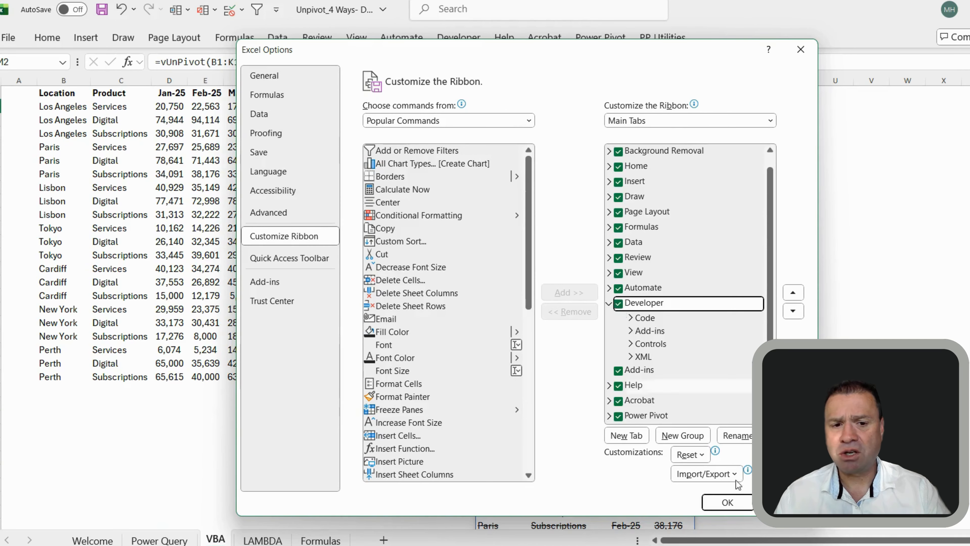
pyautogui.click(727, 503)
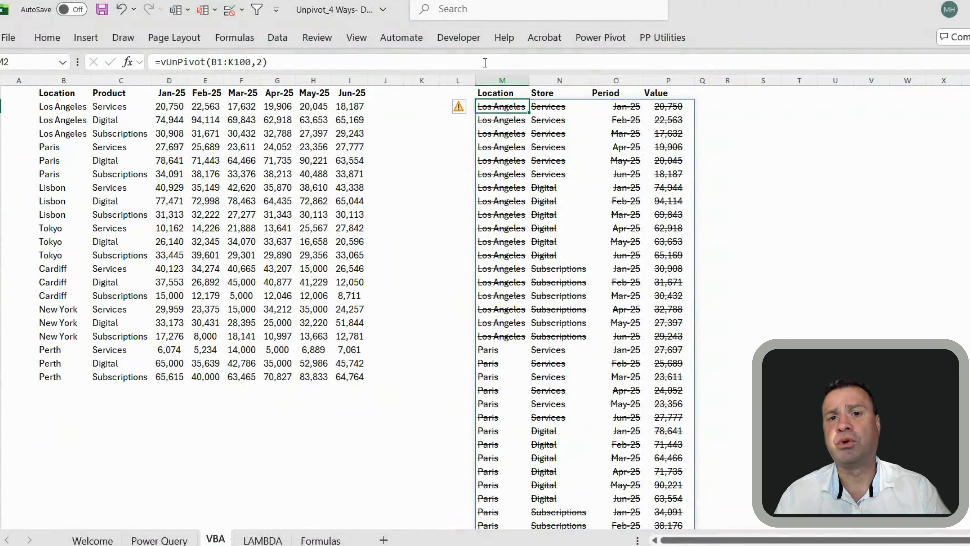
pyautogui.click(461, 37)
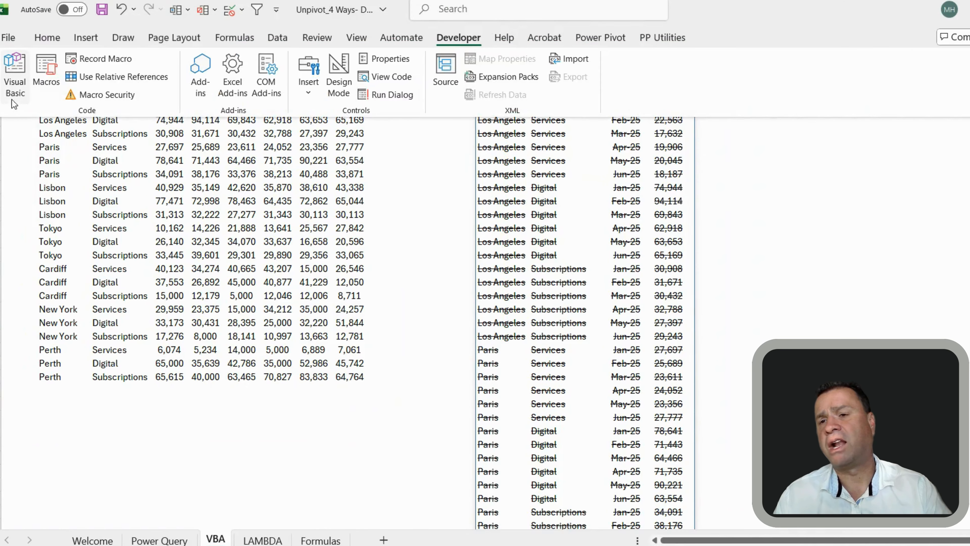
pyautogui.click(17, 79)
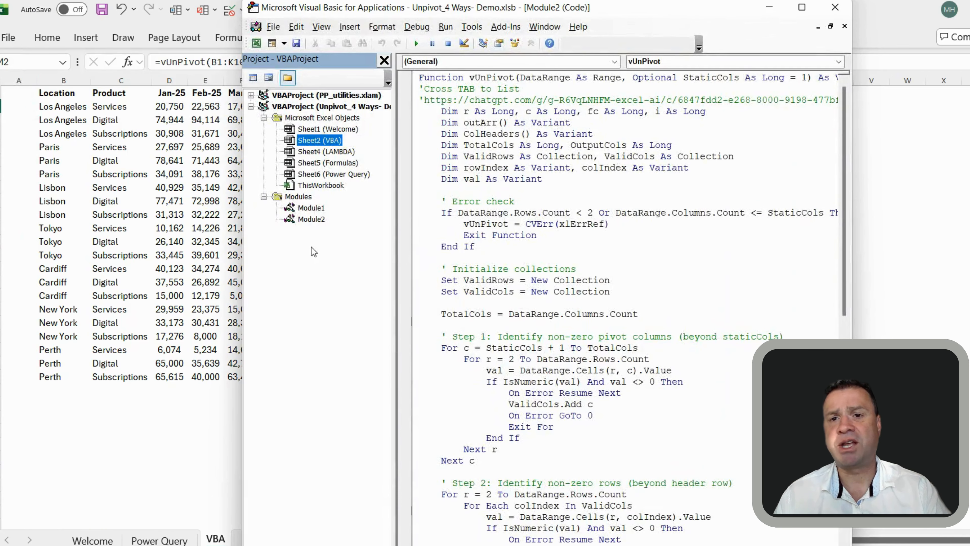
pyautogui.click(350, 26)
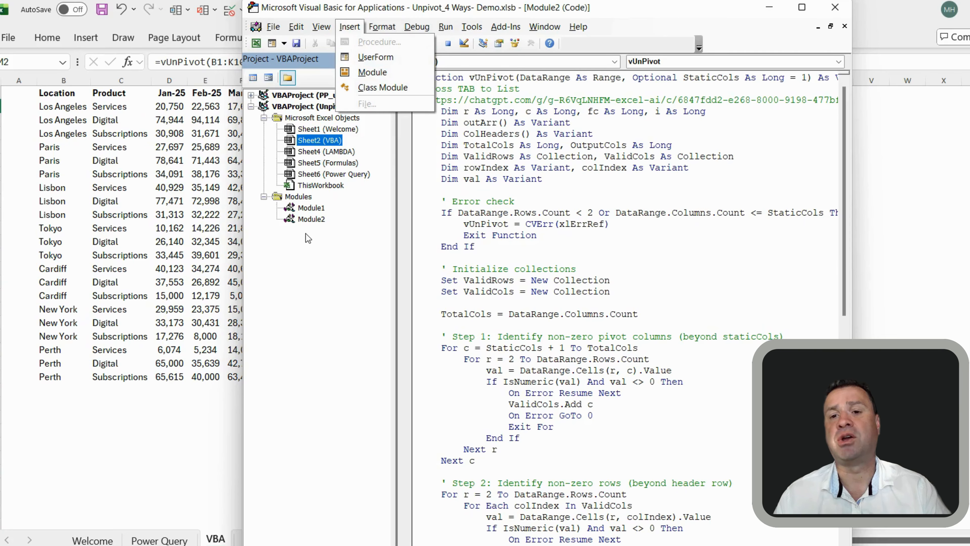
pyautogui.doubleClick(312, 220)
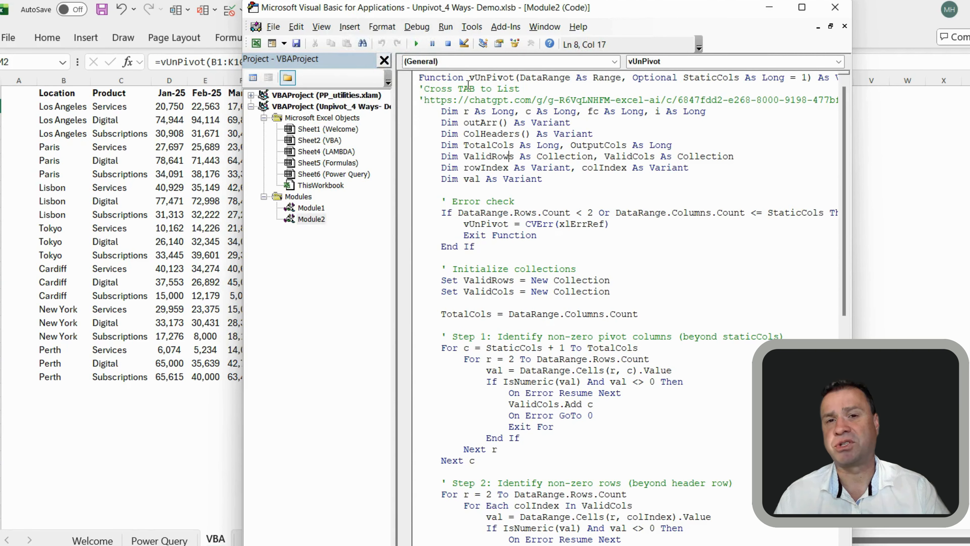
pyautogui.click(497, 78)
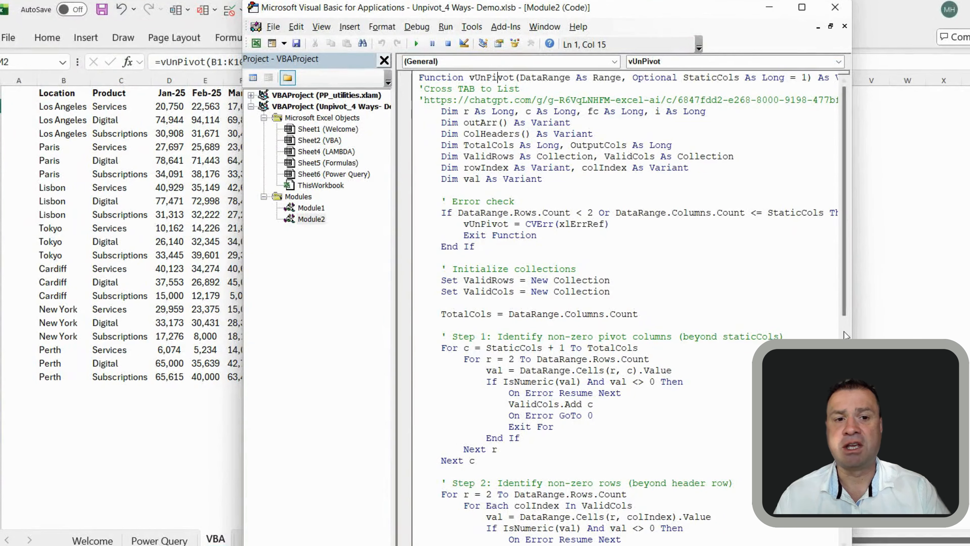
pyautogui.moveTo(845, 292); pyautogui.dragTo(840, 203)
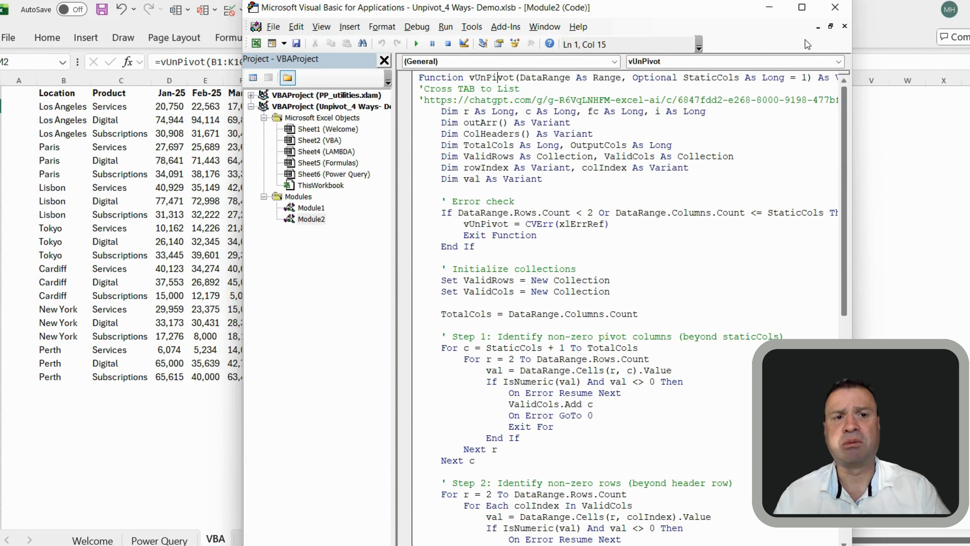
pyautogui.click(836, 7)
# Inspect the vUnPivot spill formula in M2 on the VBA sheet
pyautogui.click(427, 170)
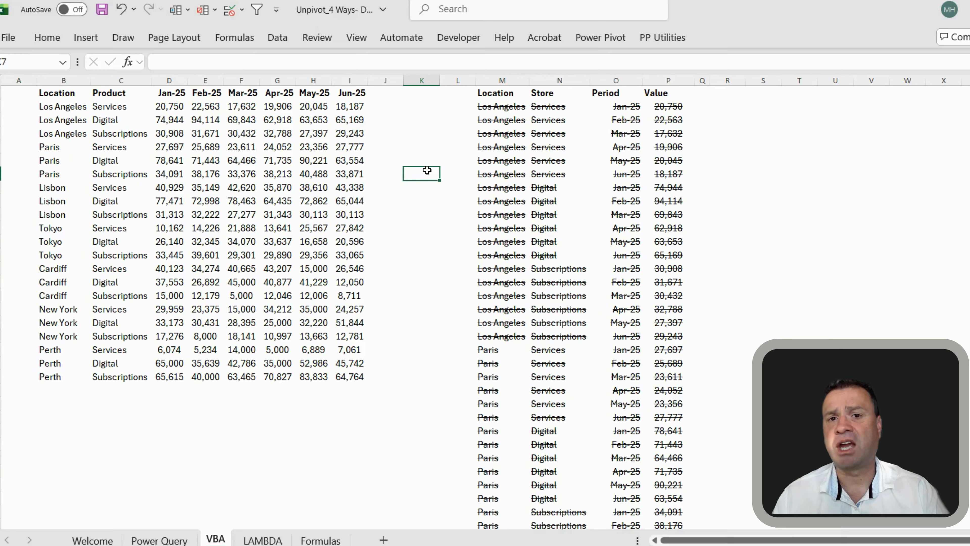
pyautogui.click(506, 109)
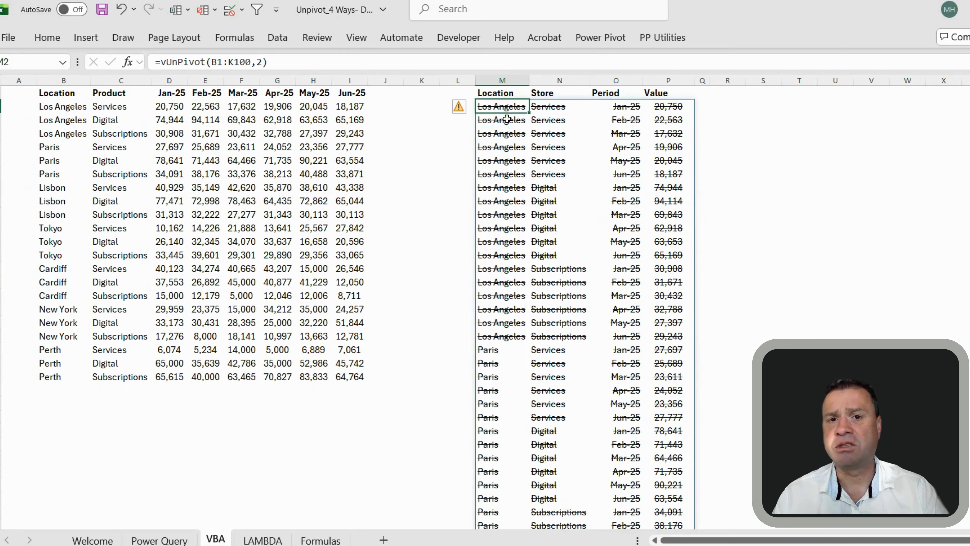
pyautogui.click(446, 168)
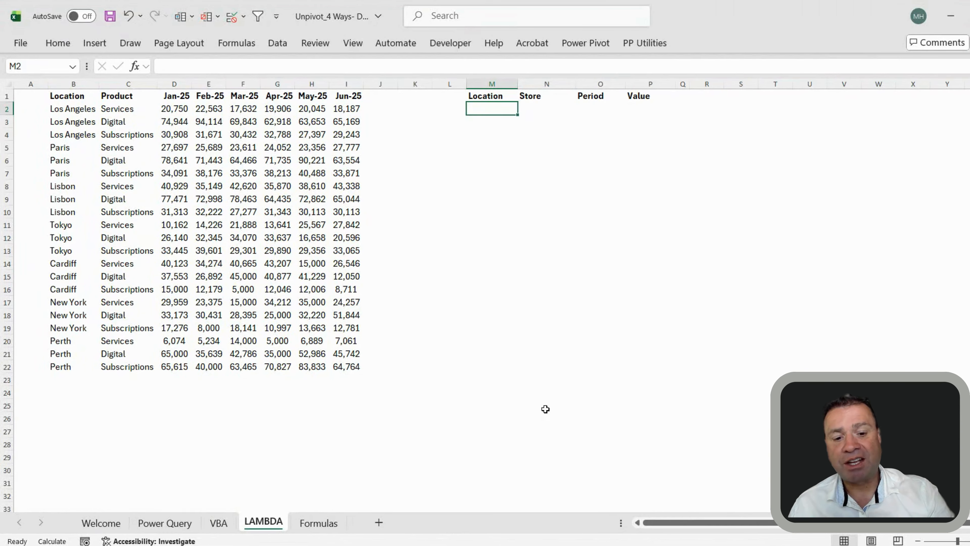
# Enter =xUnpivot(B1:I22,2) in M2 on the LAMBDA sheet
pyautogui.write('=x')
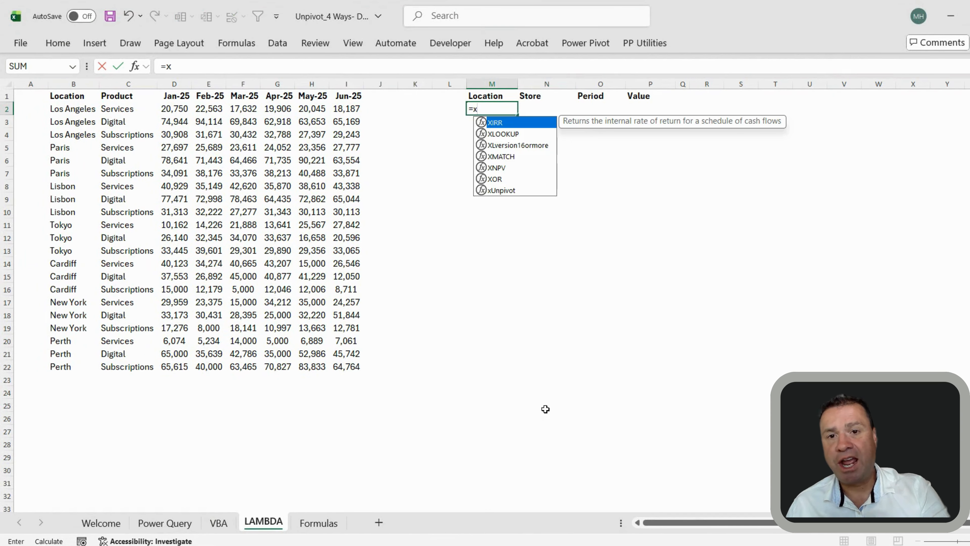
pyautogui.write('un')
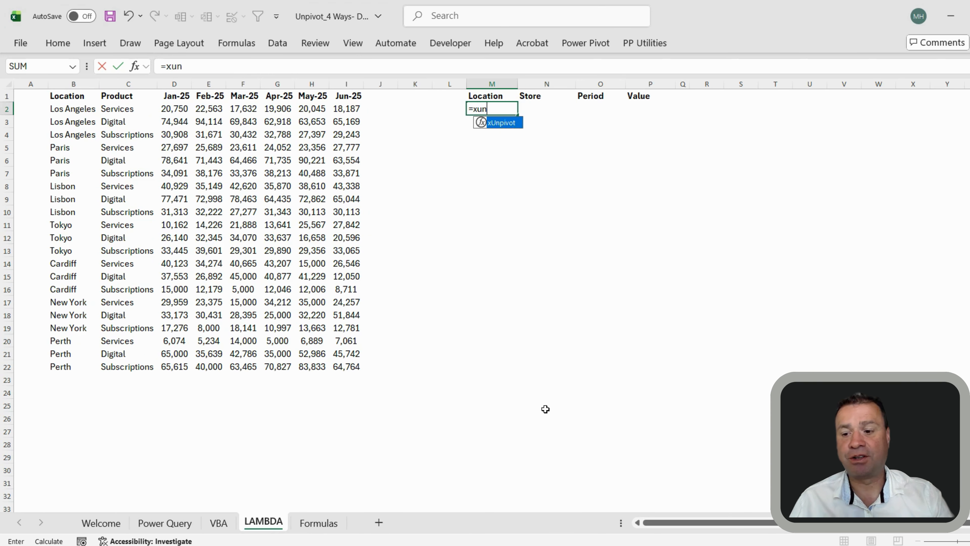
pyautogui.press('Tab')
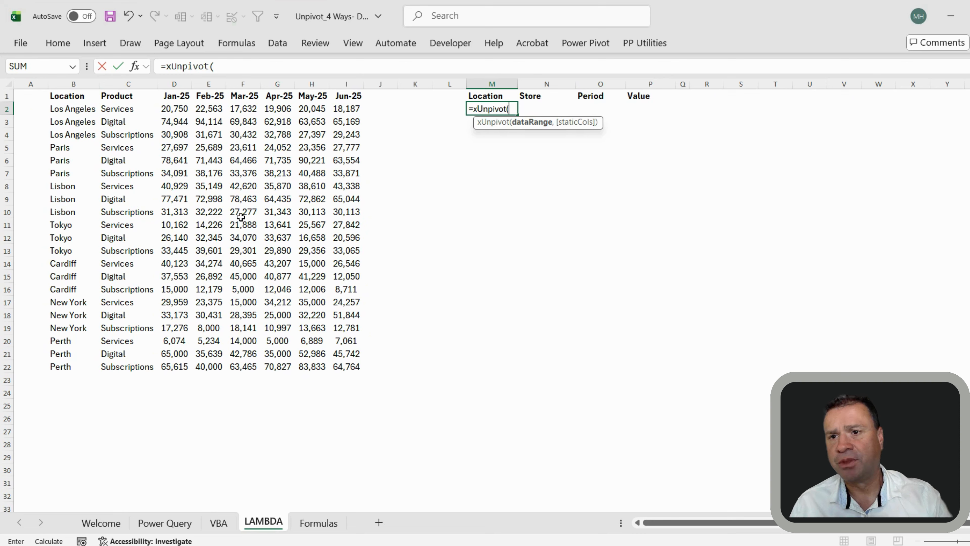
pyautogui.moveTo(65, 93); pyautogui.dragTo(359, 372)
pyautogui.click(253, 67)
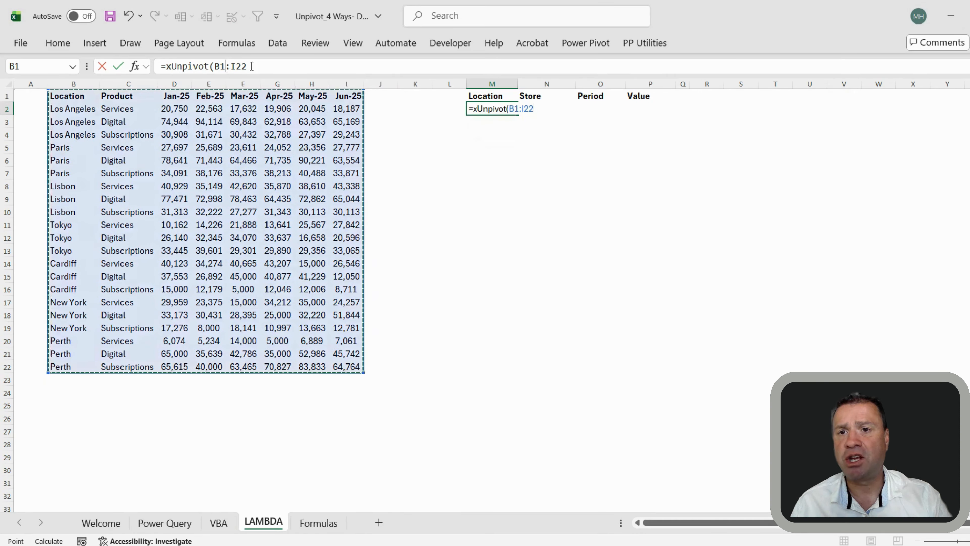
pyautogui.write(',')
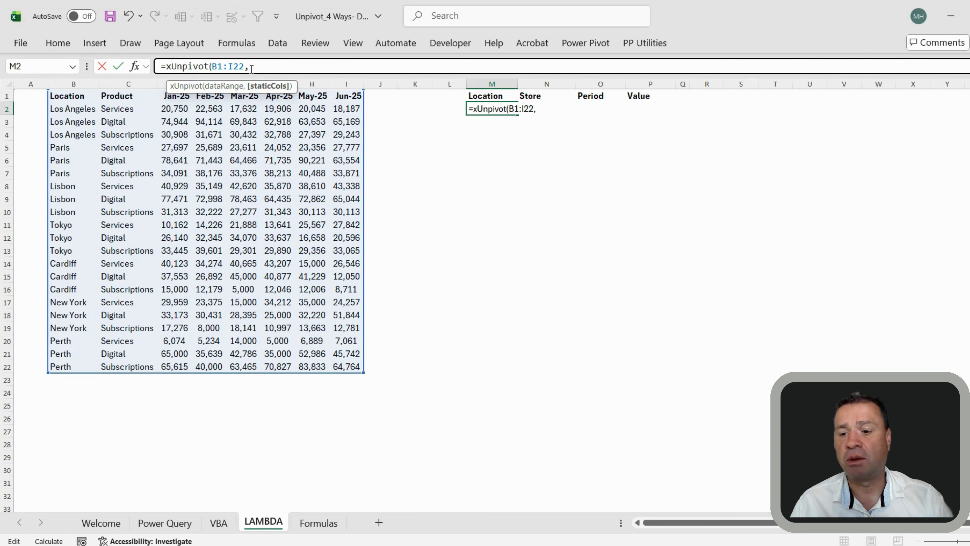
pyautogui.write('2')
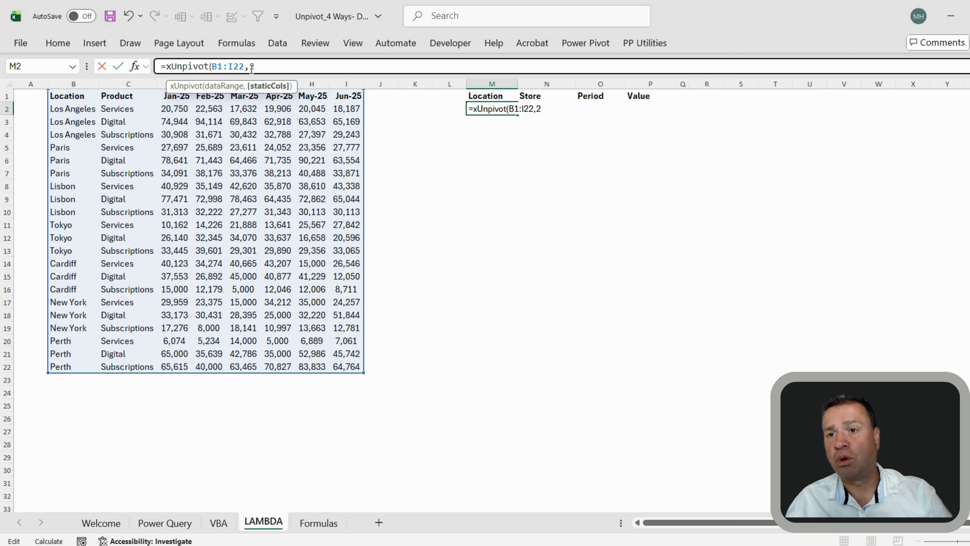
pyautogui.write(')')
pyautogui.press('Return')
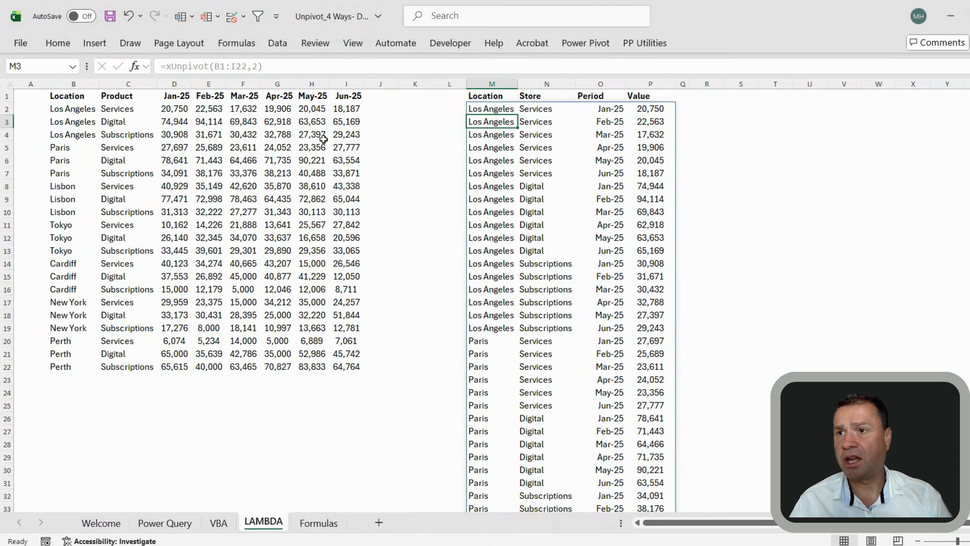
# Change the xUnpivot range to B1:I100 and confirm the spill reaches row 595 with zero rows
pyautogui.click(480, 109)
pyautogui.click(248, 67)
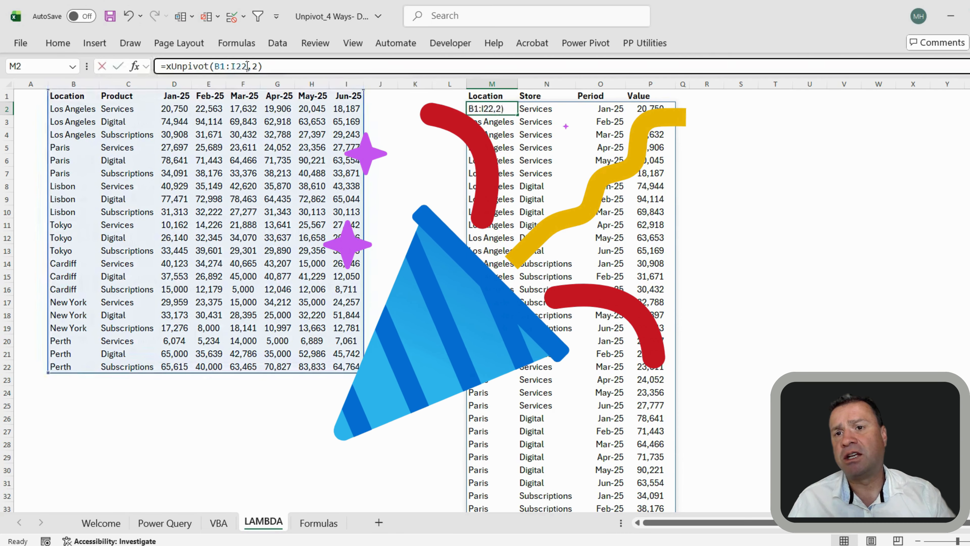
pyautogui.press('BackSpace')
pyautogui.press('BackSpace')
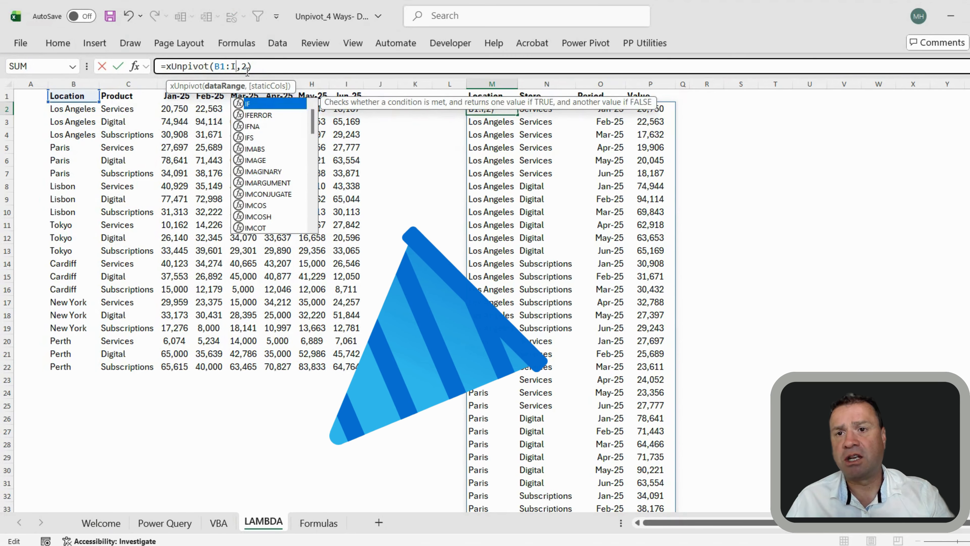
pyautogui.write('100')
pyautogui.press('Return')
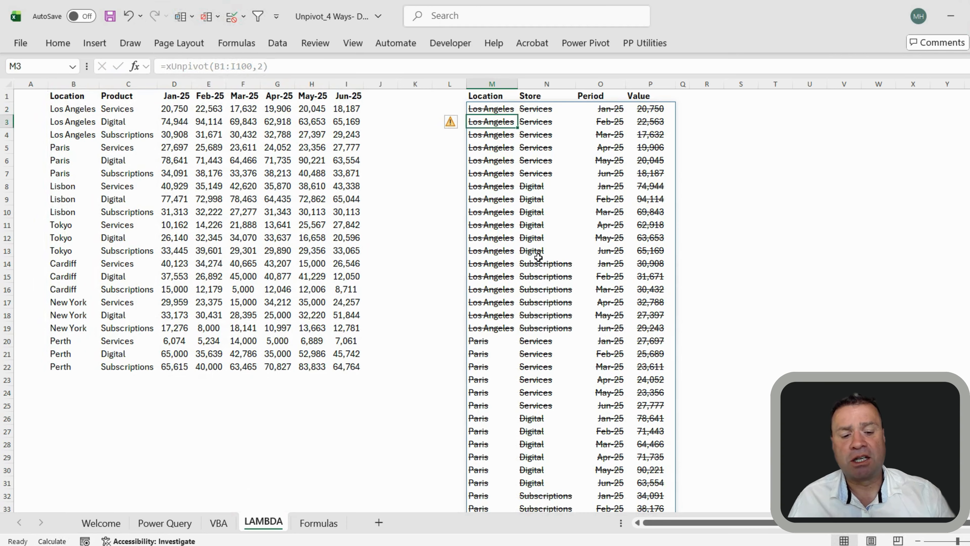
pyautogui.press('Down')
pyautogui.press('Down')
pyautogui.press('Down')
pyautogui.press('Down')
pyautogui.press('Down')
pyautogui.press('Down')
pyautogui.press('Down')
pyautogui.press('Down')
pyautogui.press('Down')
pyautogui.press('Down')
pyautogui.press('Down')
pyautogui.press('Down')
pyautogui.press('Down')
pyautogui.press('Down')
pyautogui.press('Down')
pyautogui.press('Down')
pyautogui.press('Down')
pyautogui.press('Down')
pyautogui.press('Down')
pyautogui.press('Down')
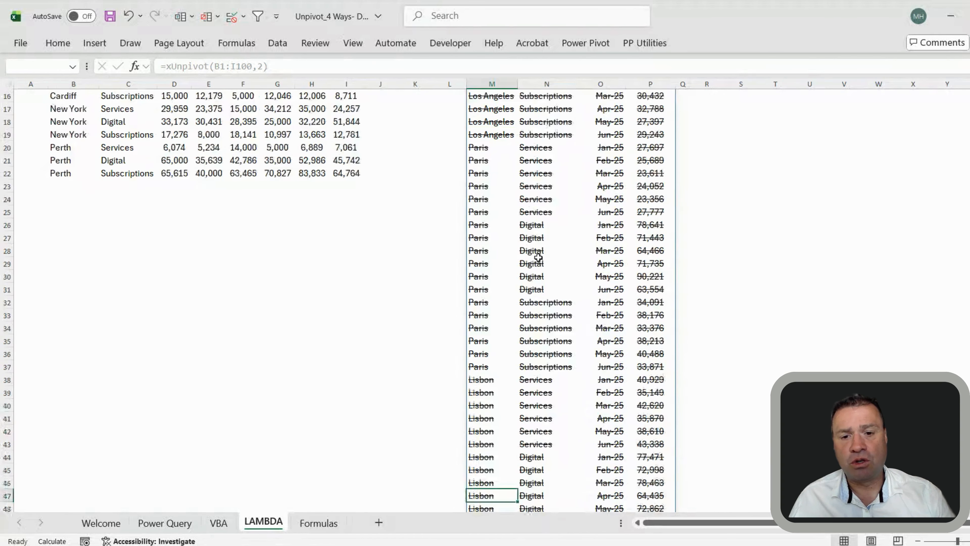
pyautogui.press('Down')
pyautogui.press('Down')
pyautogui.press('Down')
pyautogui.press('Down')
pyautogui.press('Down')
pyautogui.press('Down')
pyautogui.press('Down')
pyautogui.press('Down')
pyautogui.press('Down')
pyautogui.press('Down')
pyautogui.press('Down')
pyautogui.press('Down')
pyautogui.press('Down')
pyautogui.press('Down')
pyautogui.press('Down')
pyautogui.press('Down')
pyautogui.press('Down')
pyautogui.press('Down')
pyautogui.press('Down')
pyautogui.press('Down')
pyautogui.hotkey('ctrl', 'Down')
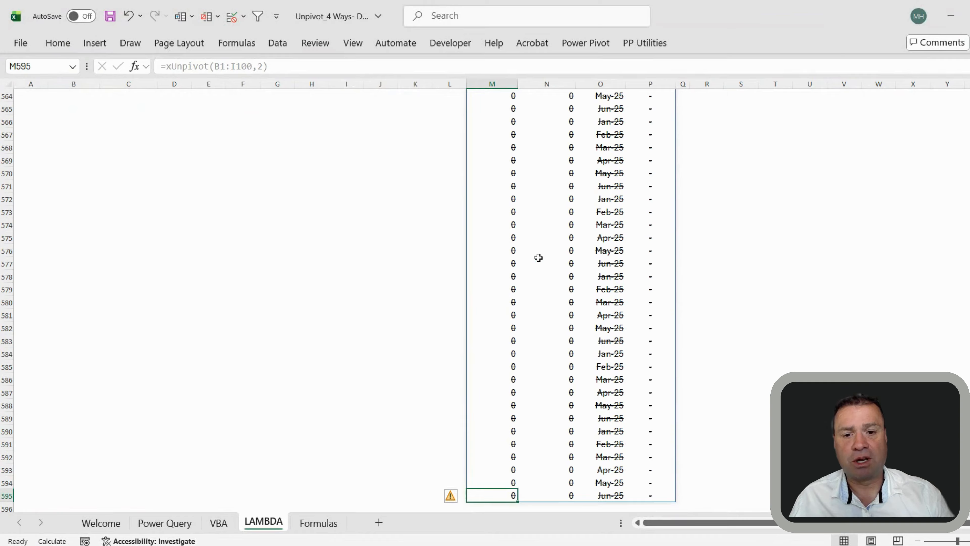
pyautogui.scroll(20, 747, 172)
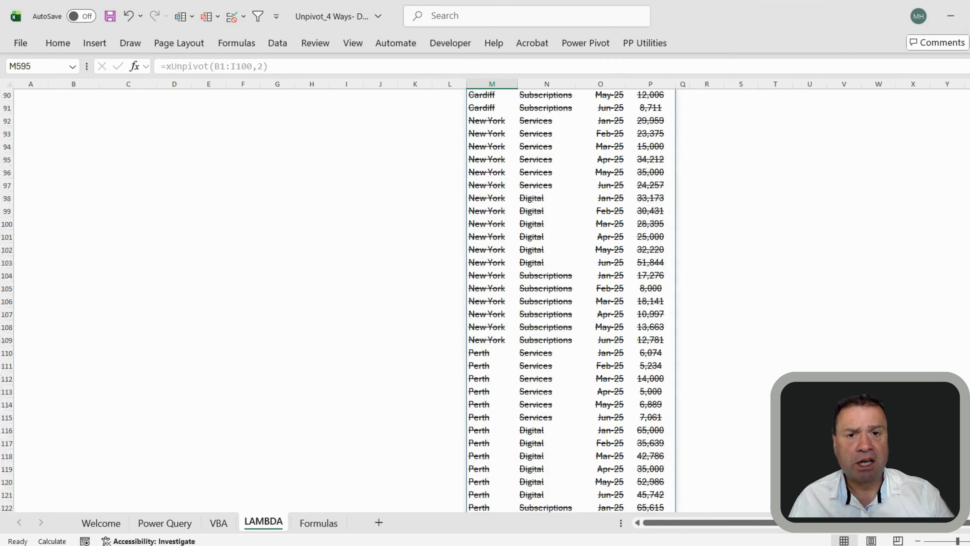
# Switch the xUnpivot range to the trimmed reference B1:.I100 and check the spill end
pyautogui.click(481, 108)
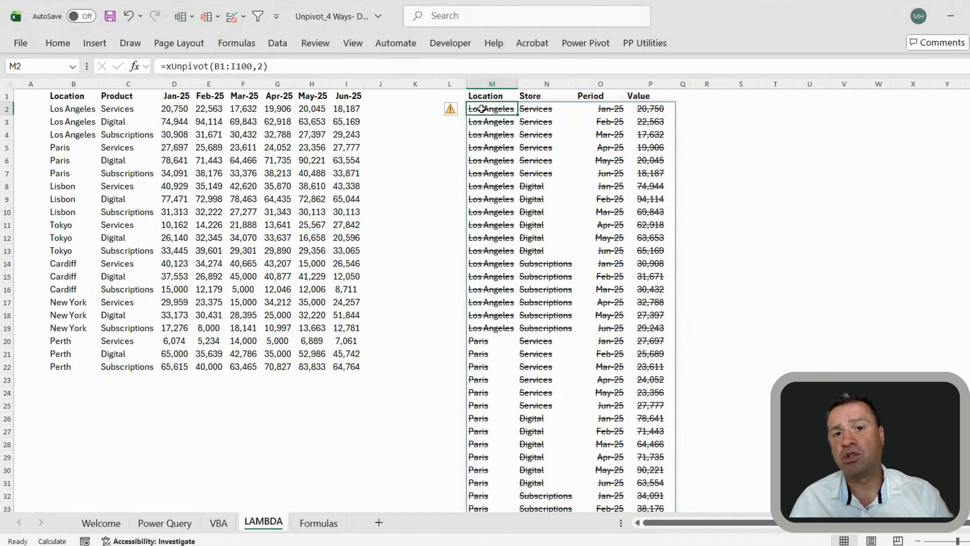
pyautogui.click(233, 67)
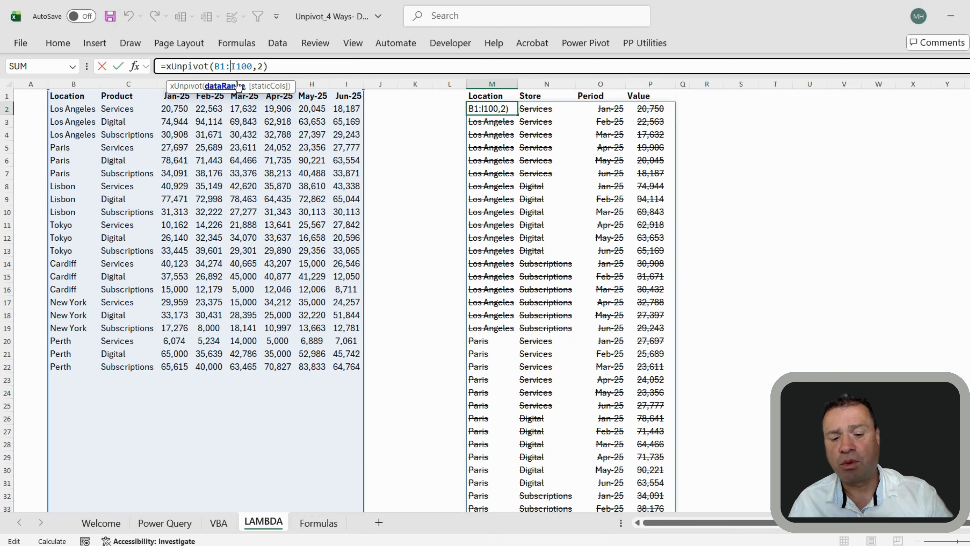
pyautogui.write('.')
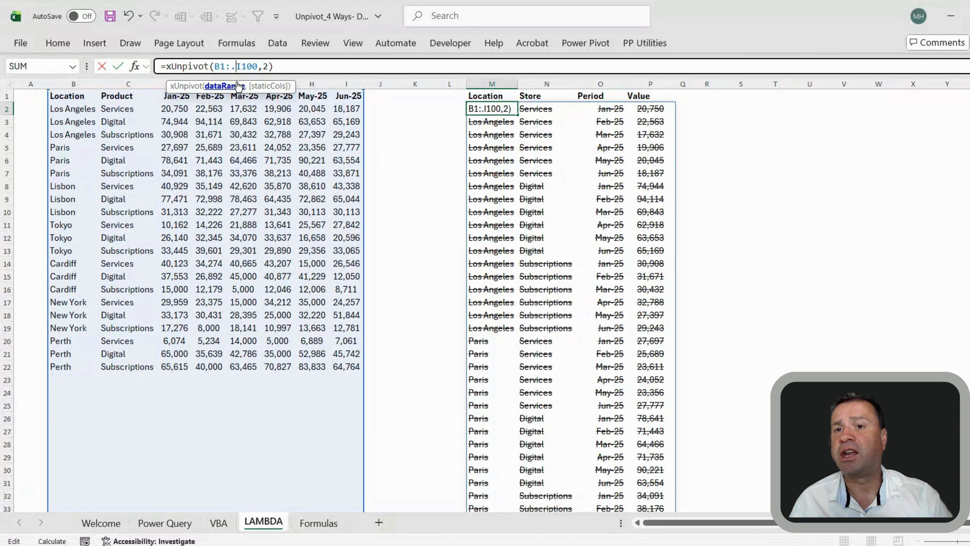
pyautogui.press('Return')
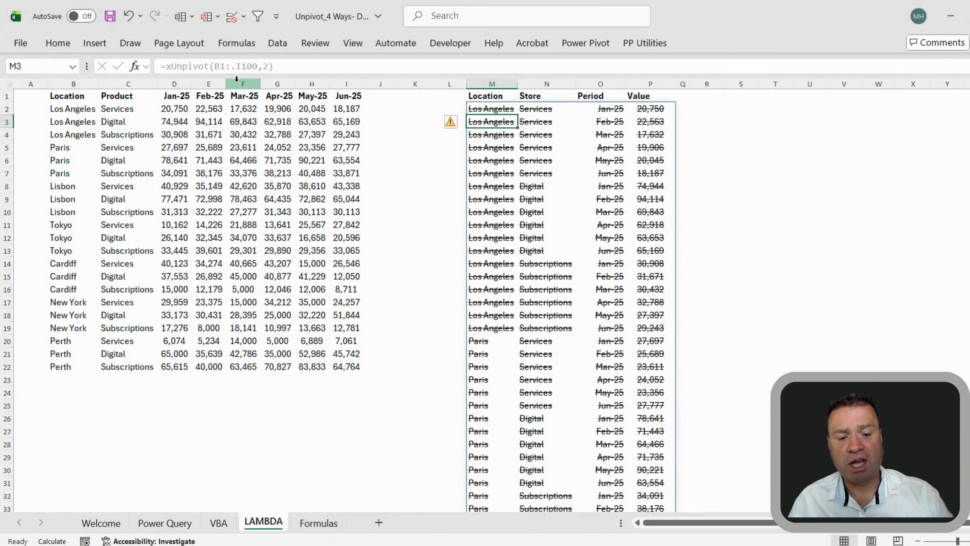
pyautogui.hotkey('ctrl', 'Down')
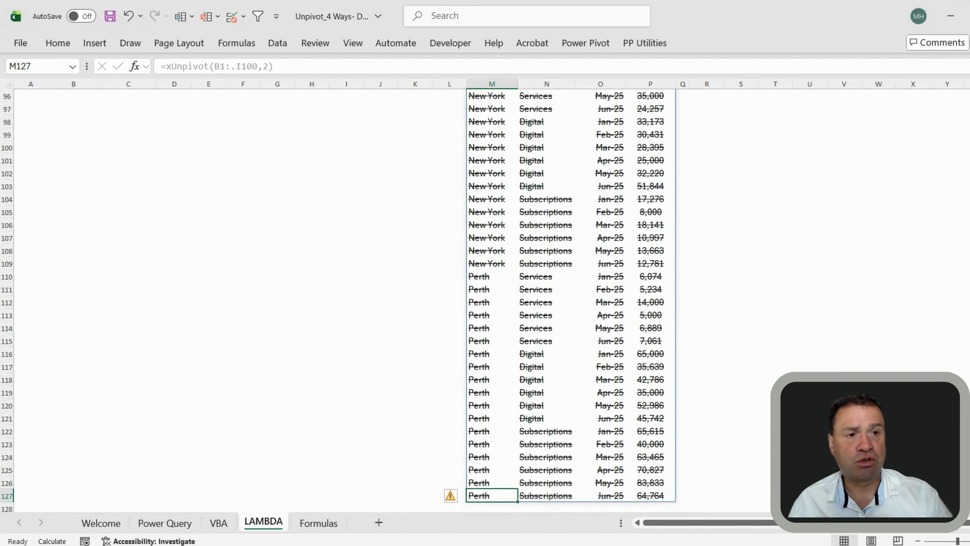
pyautogui.moveTo(969, 170); pyautogui.dragTo(969, 99)
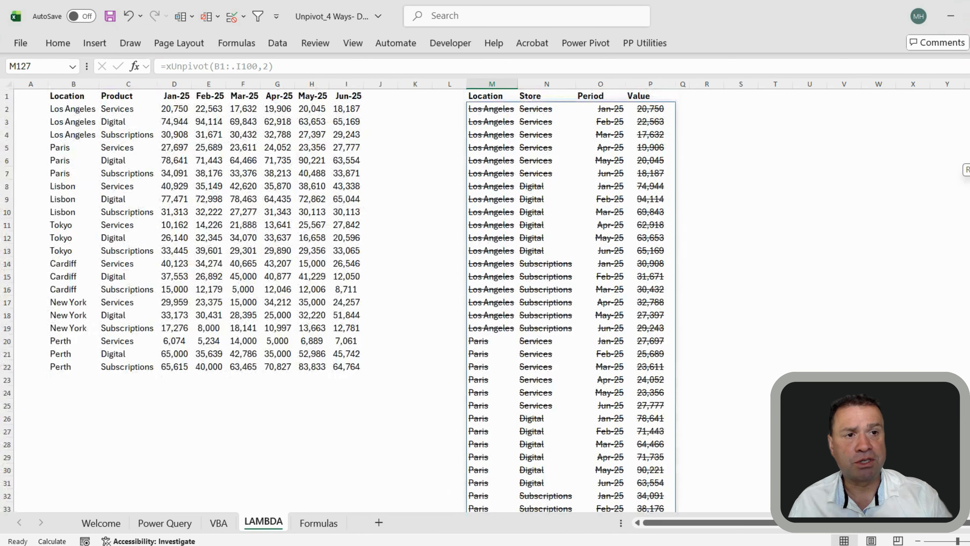
# Change the trimmed range to B1:.K100, check the list ends at row 127, and recalculate with F9
pyautogui.click(492, 112)
pyautogui.click(235, 64)
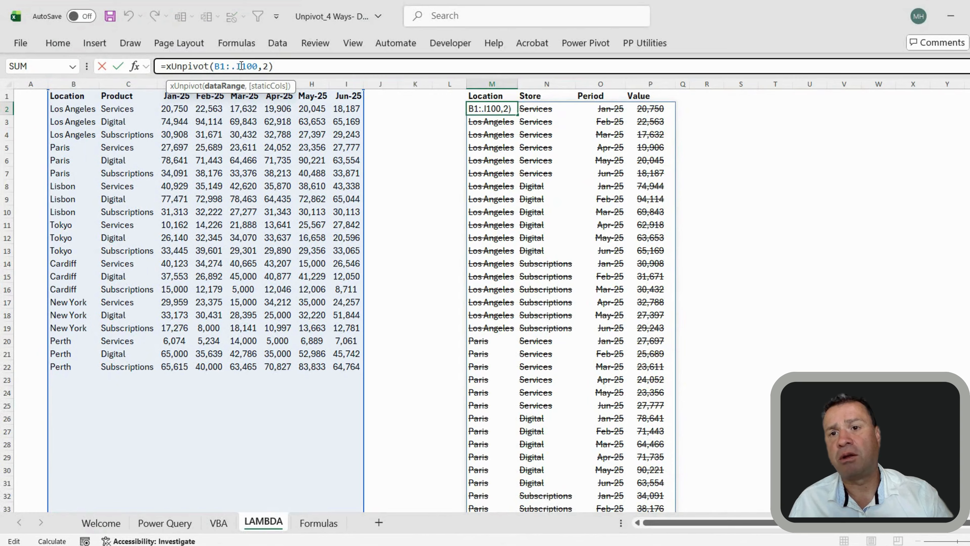
pyautogui.press('BackSpace')
pyautogui.write('K')
pyautogui.press('Return')
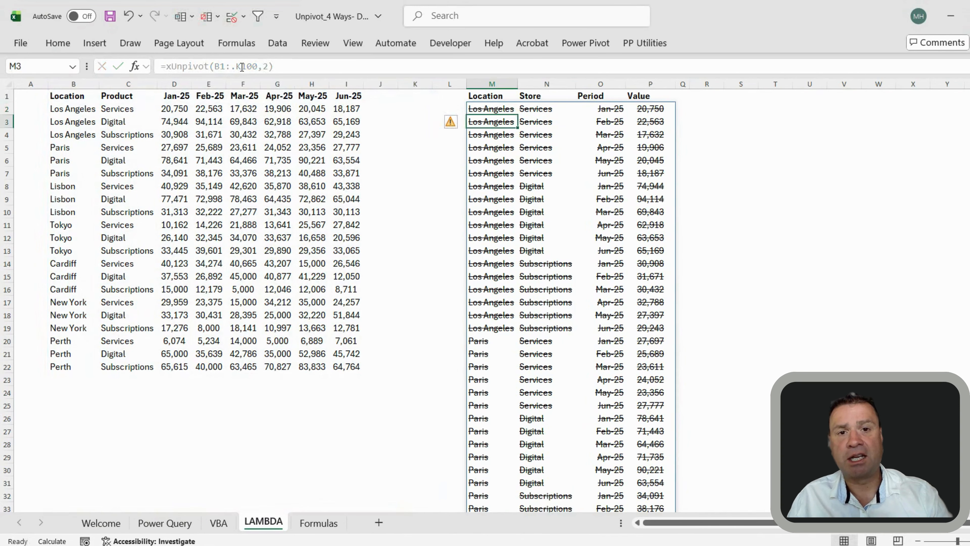
pyautogui.hotkey('ctrl', 'Down')
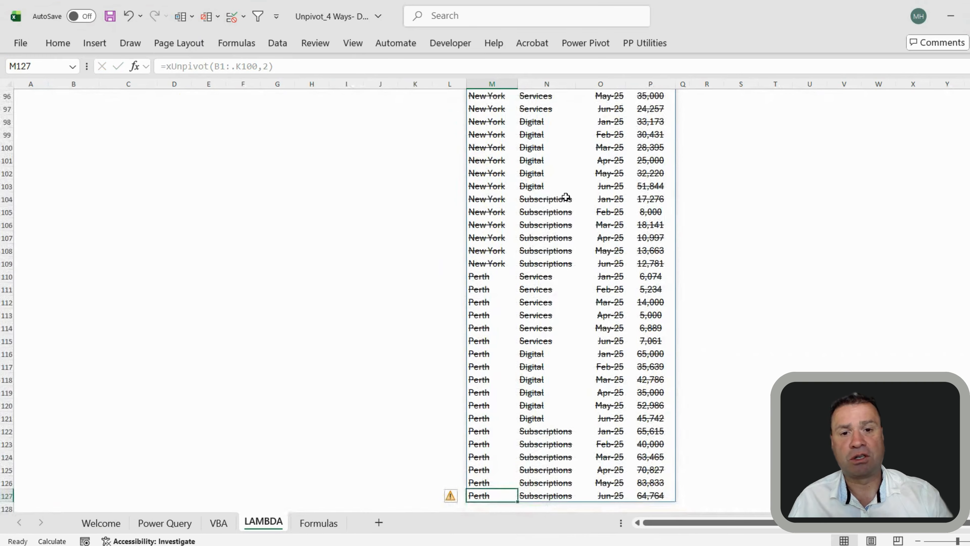
pyautogui.scroll(20, 532, 158)
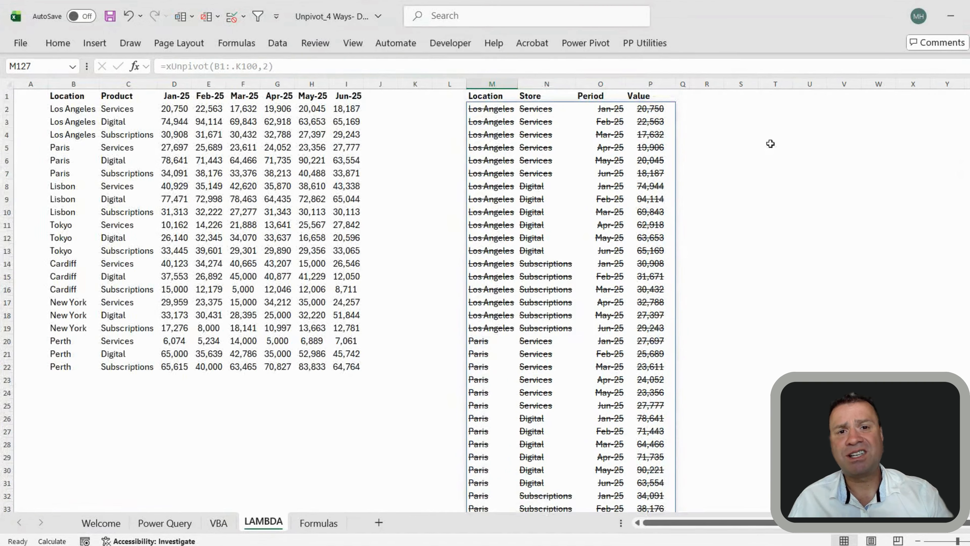
pyautogui.click(434, 122)
pyautogui.press('F9')
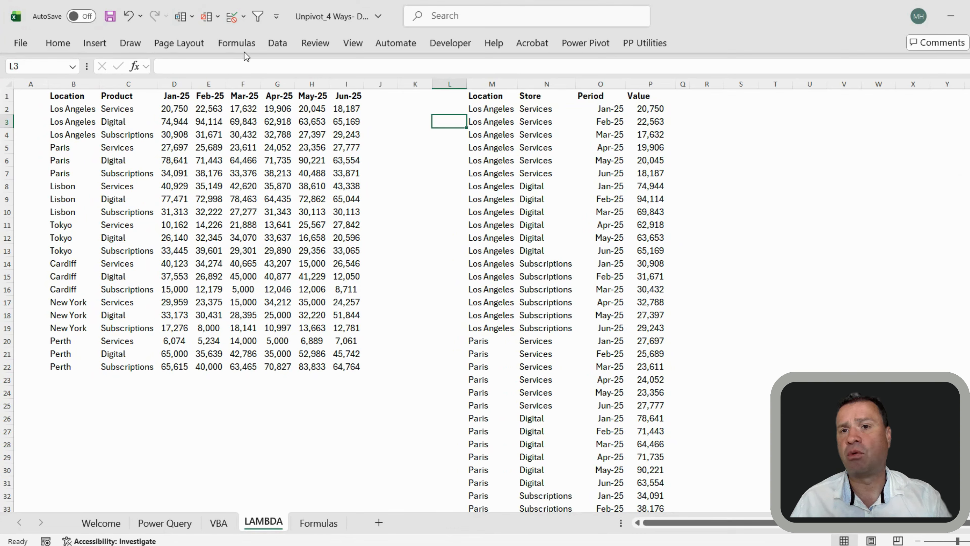
pyautogui.click(241, 47)
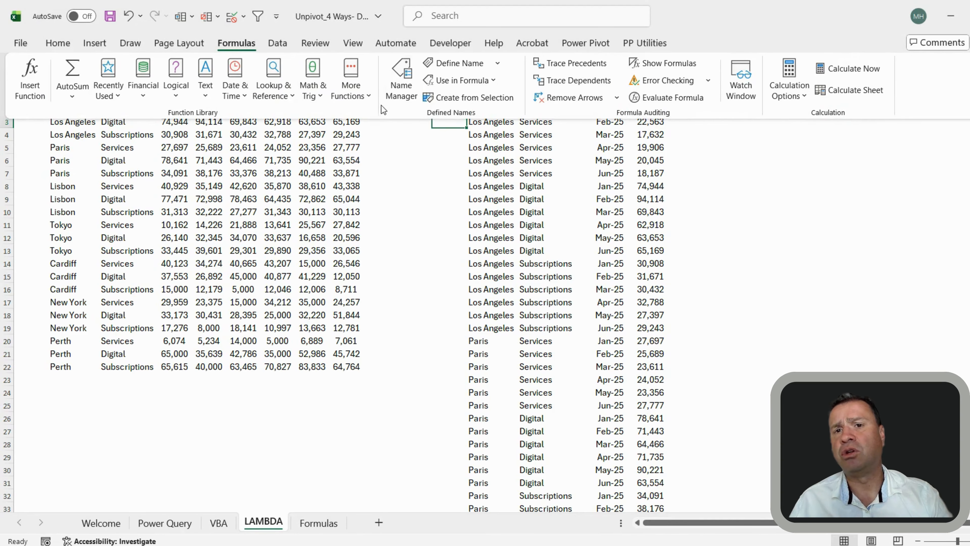
pyautogui.click(399, 92)
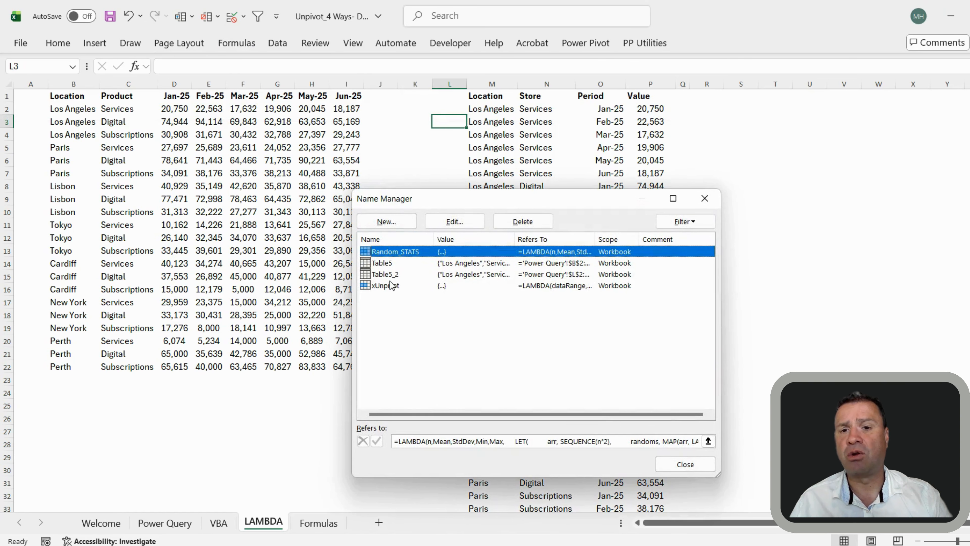
pyautogui.click(395, 290)
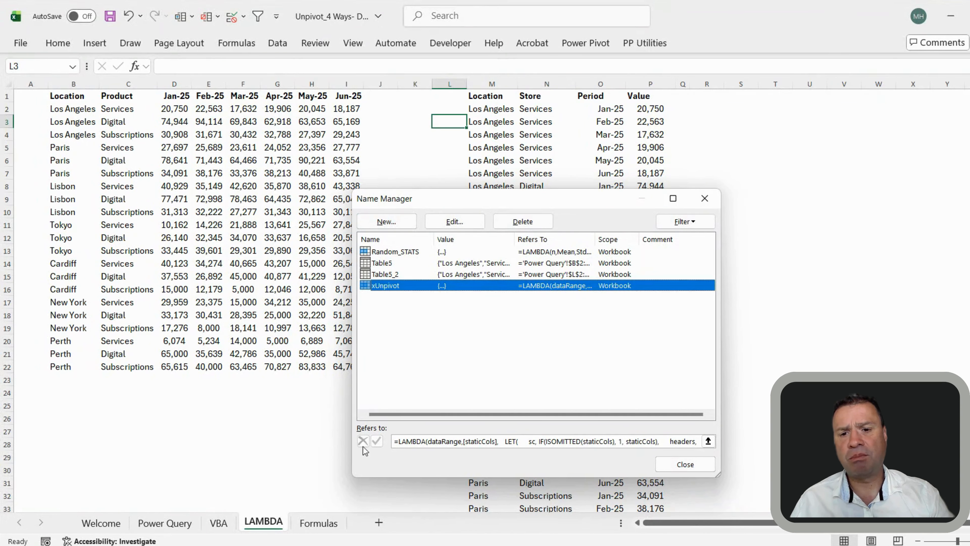
pyautogui.click(685, 465)
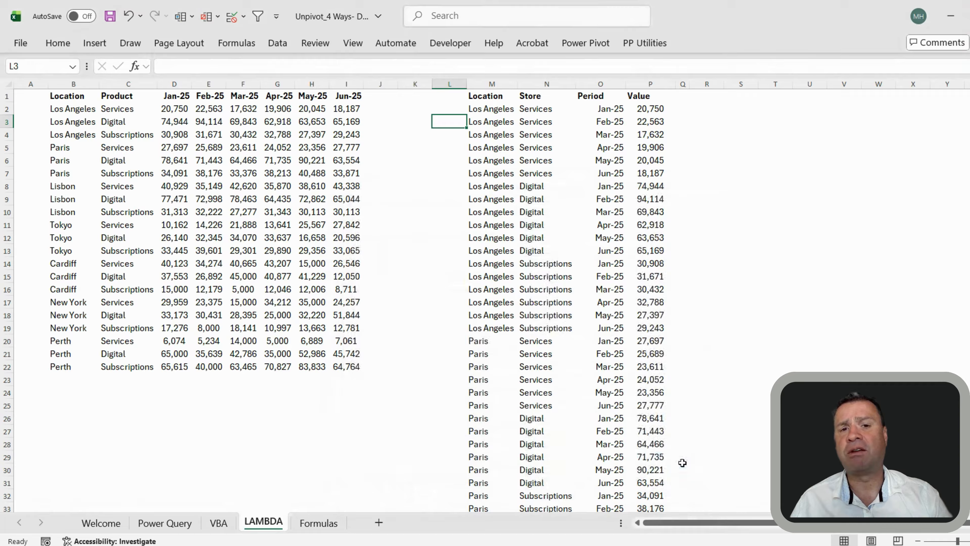
# Open the Formulas sheet with its INDEX and TOCOL(D2:J25,1) unpivot formulas
pyautogui.click(436, 178)
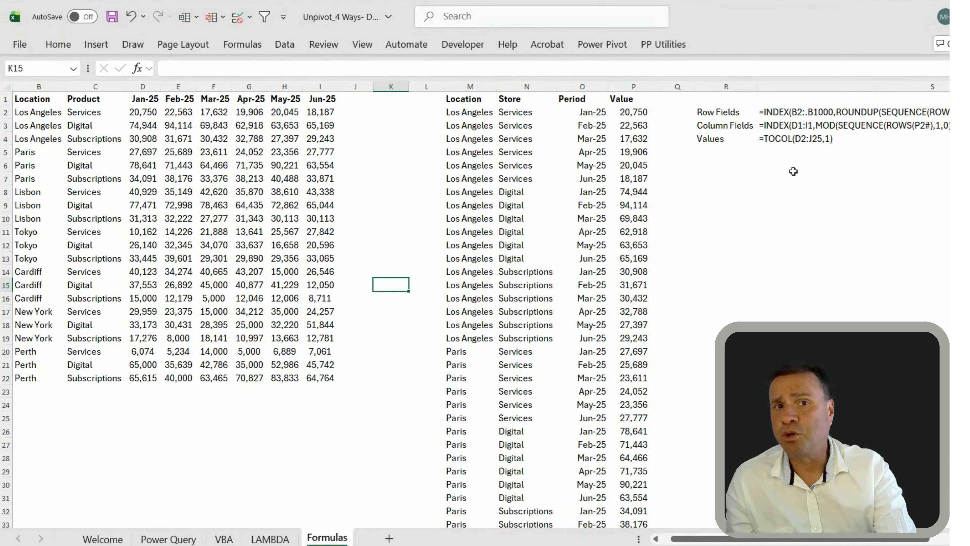
pyautogui.click(619, 114)
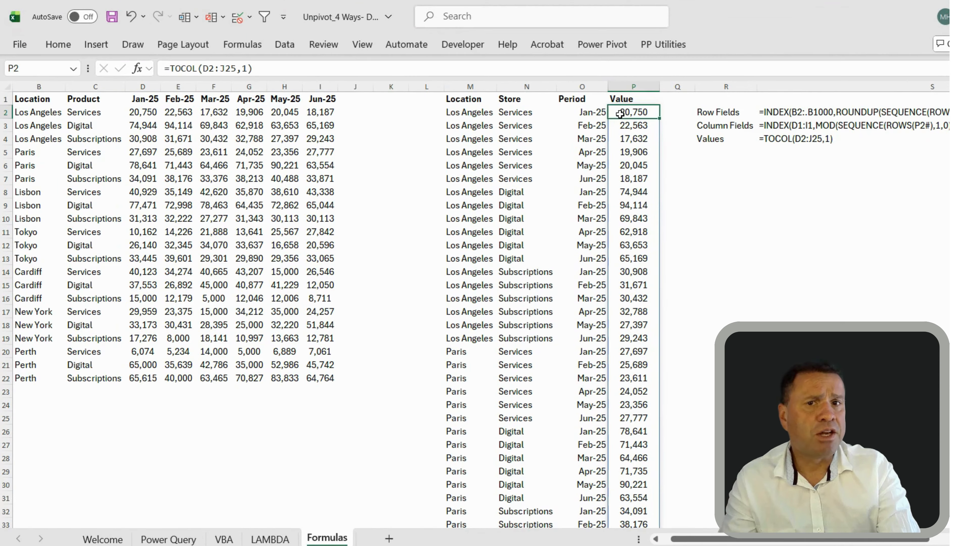
pyautogui.click(189, 68)
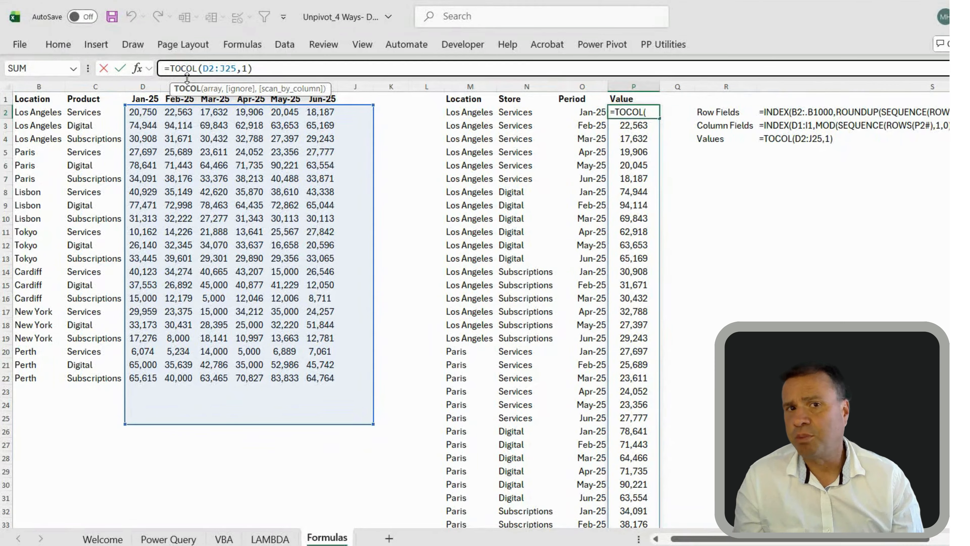
pyautogui.press('Escape')
pyautogui.press('Return')
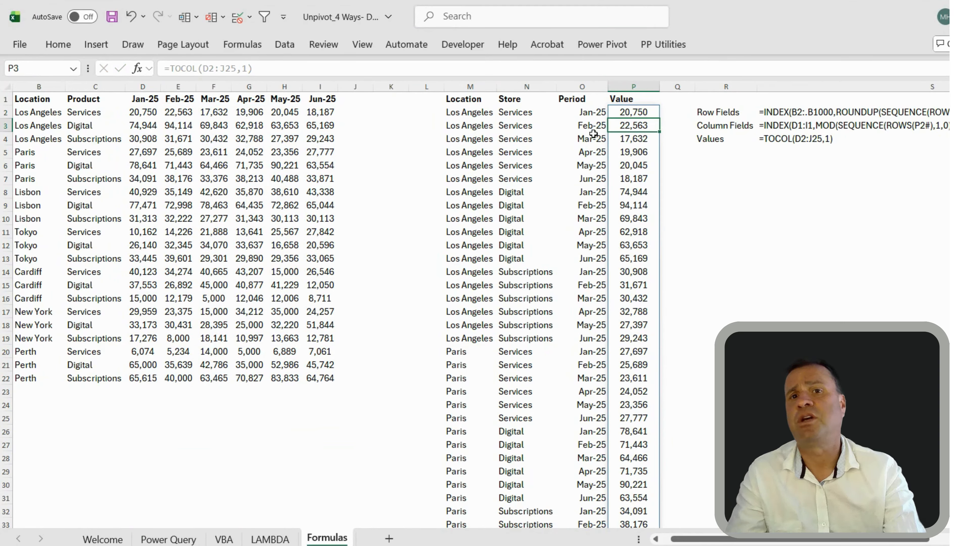
pyautogui.click(463, 115)
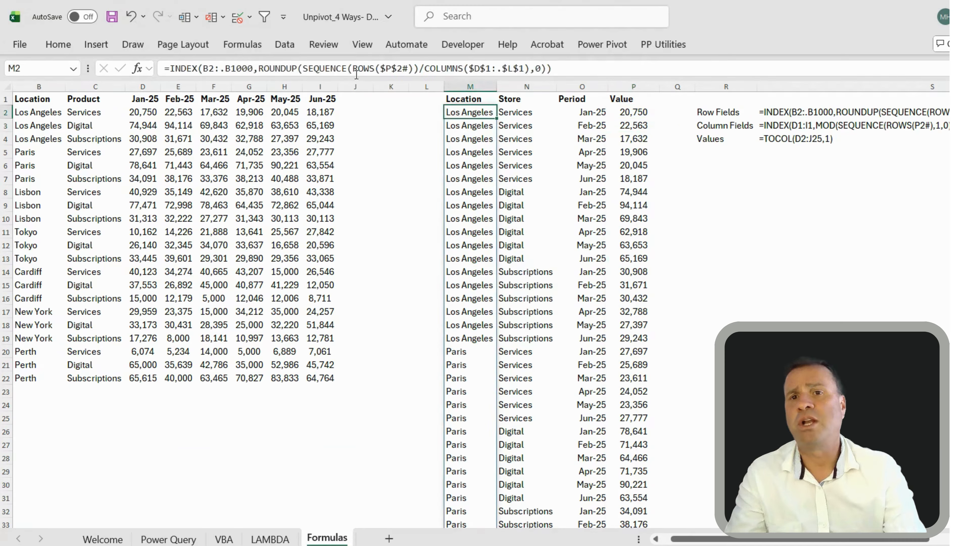
pyautogui.click(345, 68)
pyautogui.press('Return')
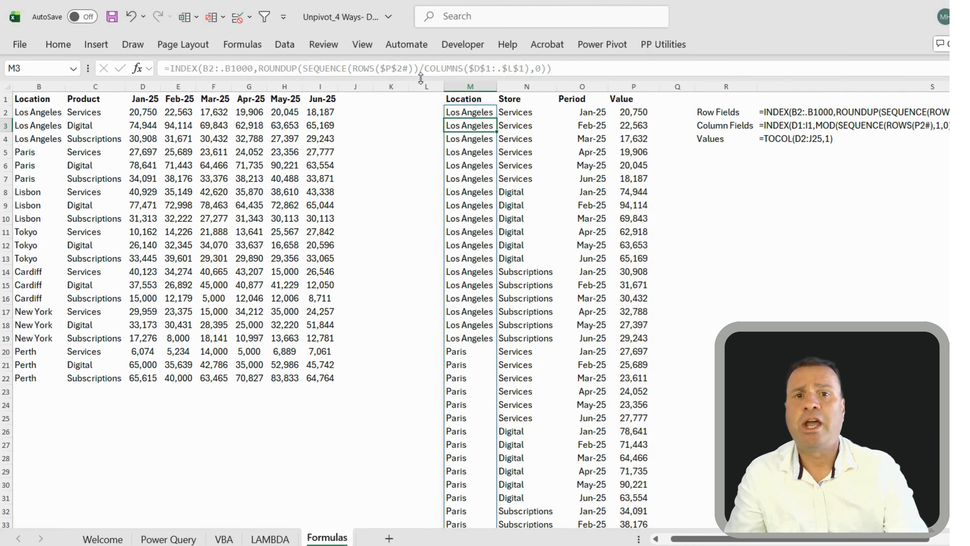
pyautogui.click(596, 113)
pyautogui.click(346, 65)
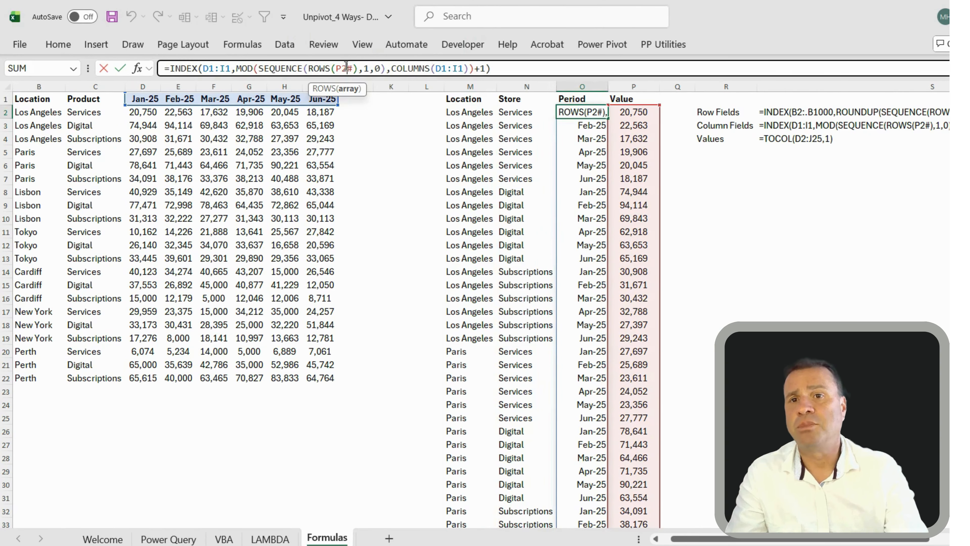
pyautogui.press('Return')
pyautogui.click(395, 170)
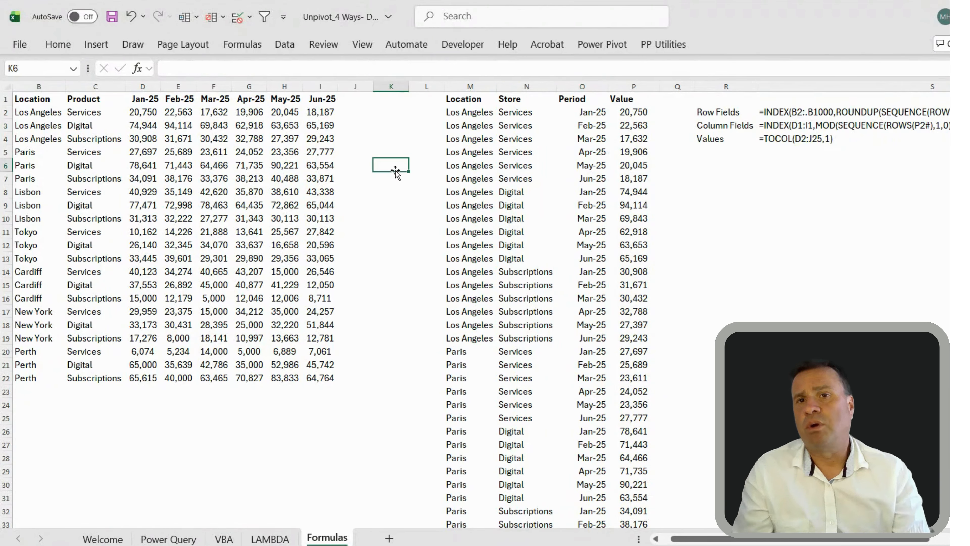